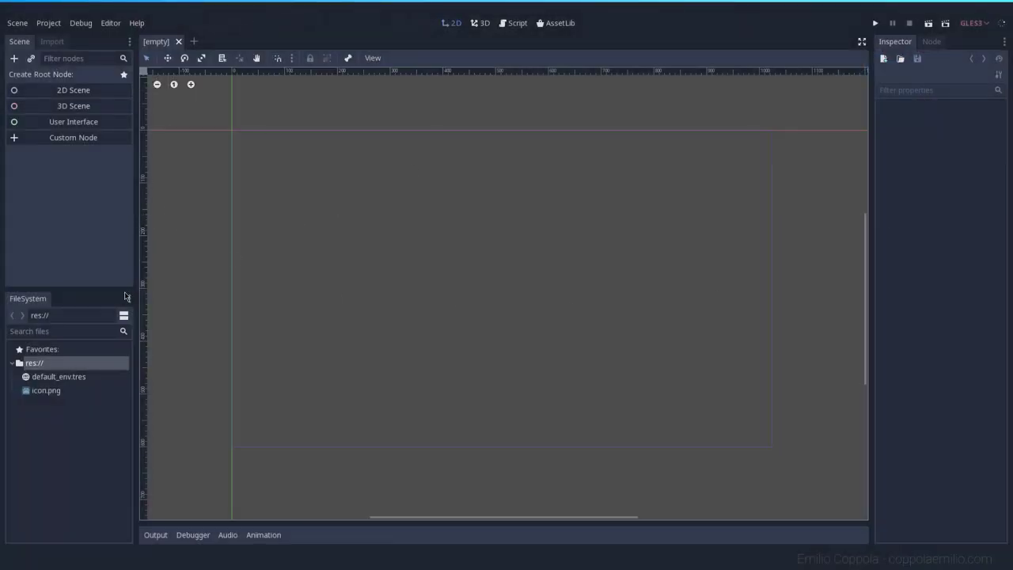
# - Open a second empty scene tab, then close it and return to the first scene
pyautogui.click(194, 42)
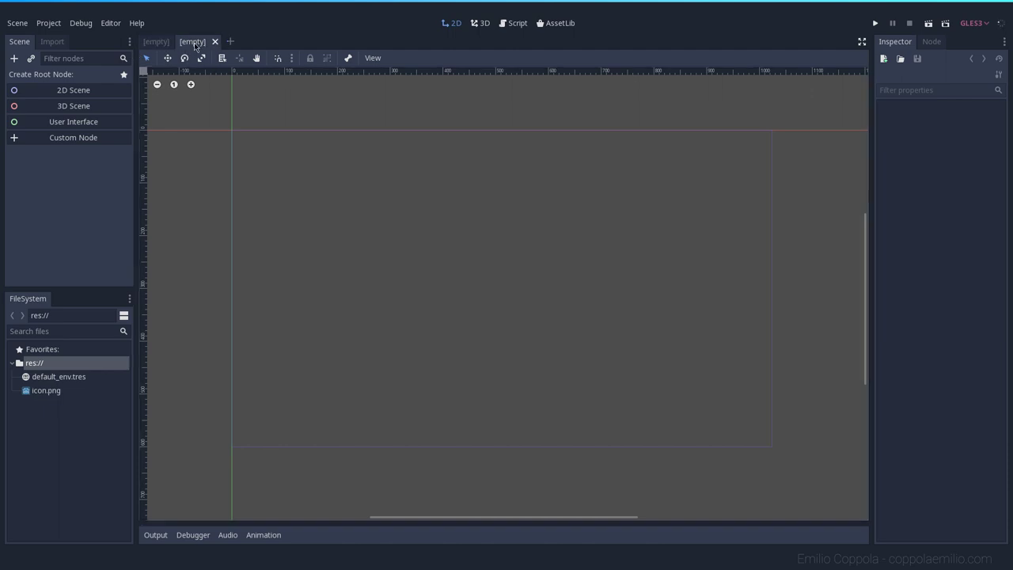
pyautogui.click(156, 44)
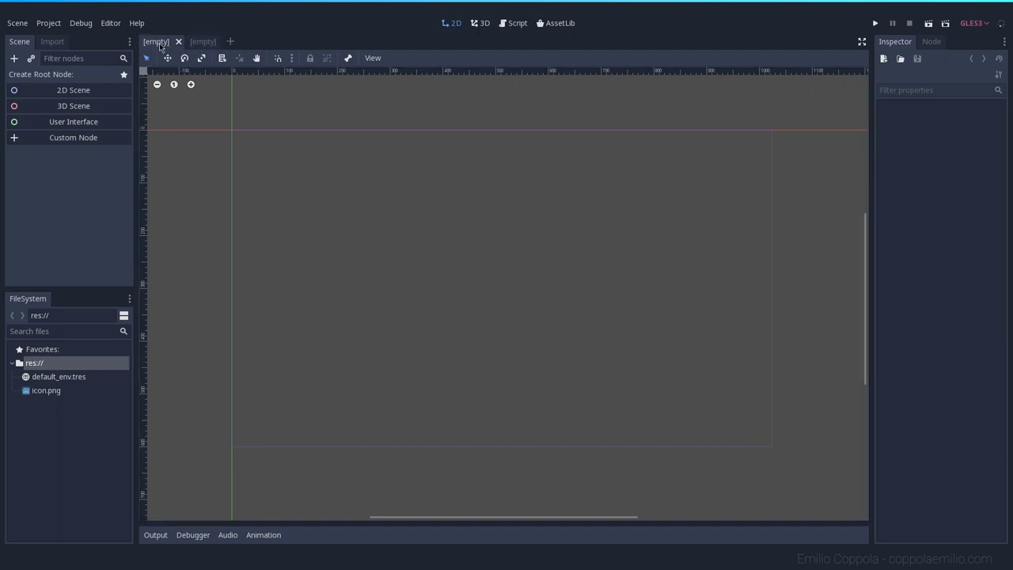
pyautogui.click(203, 42)
pyautogui.click(213, 42)
# - Switch between the Import and Scene docks, end on Scene, and widen the left dock
pyautogui.click(49, 42)
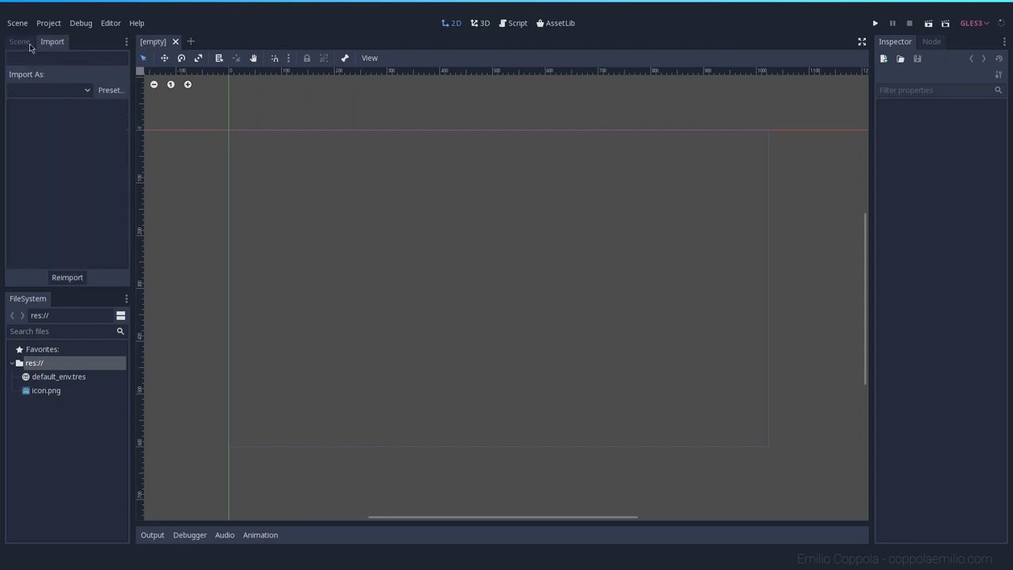
pyautogui.click(21, 42)
pyautogui.click(49, 42)
pyautogui.click(21, 42)
pyautogui.click(49, 42)
pyautogui.click(22, 42)
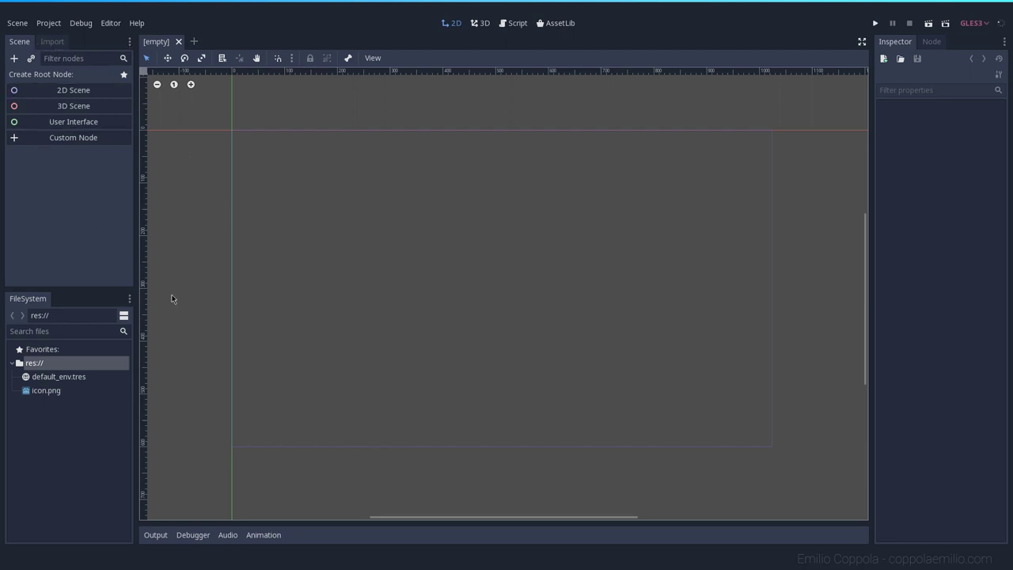
pyautogui.moveTo(137, 295); pyautogui.dragTo(170, 297)
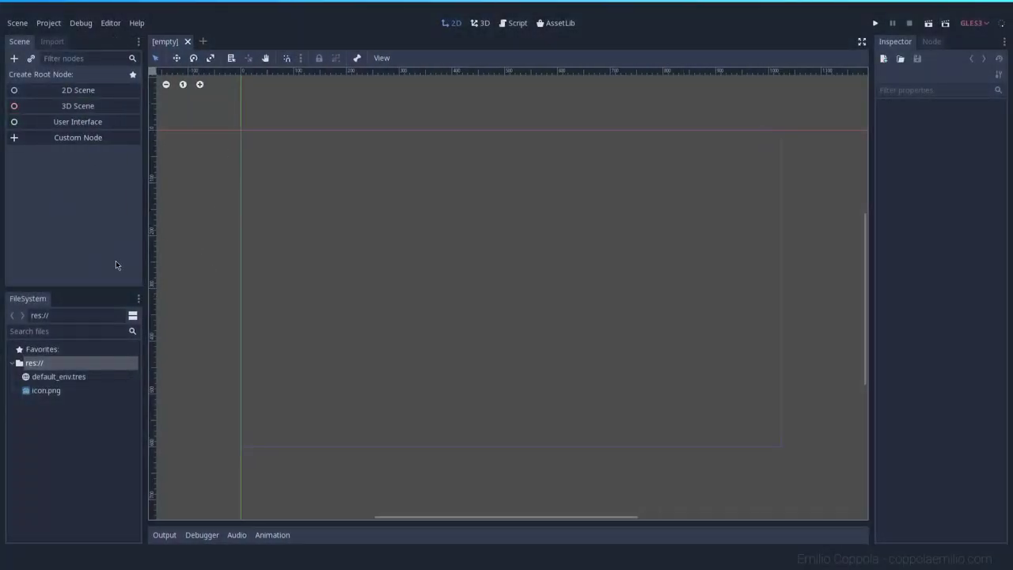
pyautogui.moveTo(144, 286)
pyautogui.mouseDown()
pyautogui.moveTo(180, 293)
pyautogui.moveTo(149, 292)
pyautogui.mouseUp()
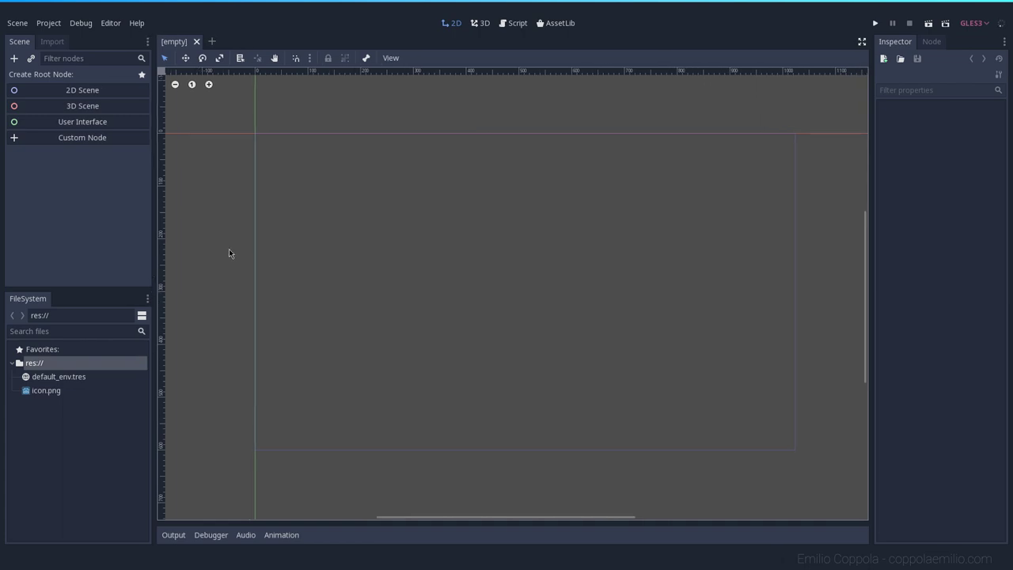
# - Create a User Interface (Control) root and add an HSplitContainer child from Container > SplitContainer
pyautogui.click(70, 123)
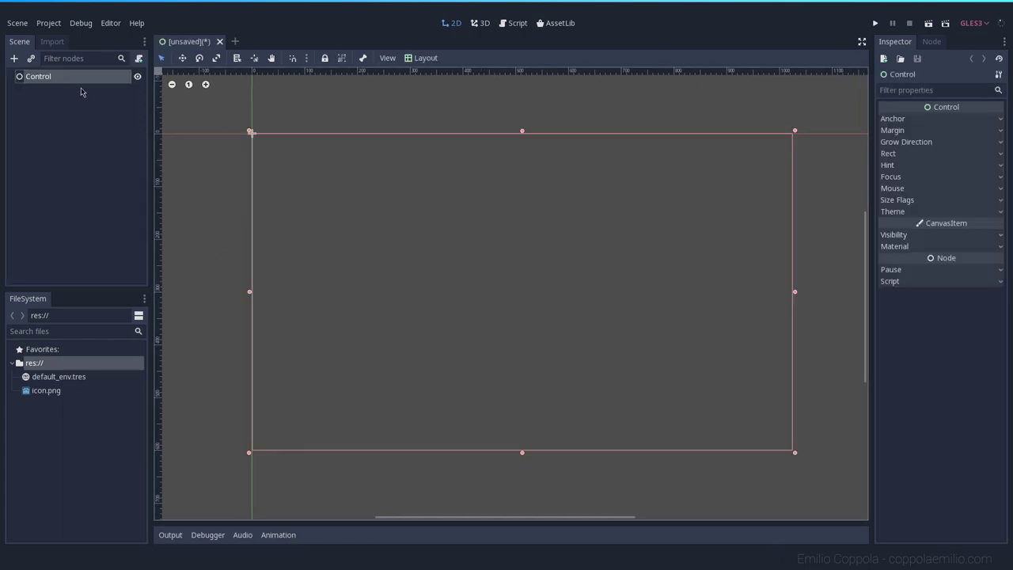
pyautogui.rightClick(40, 82)
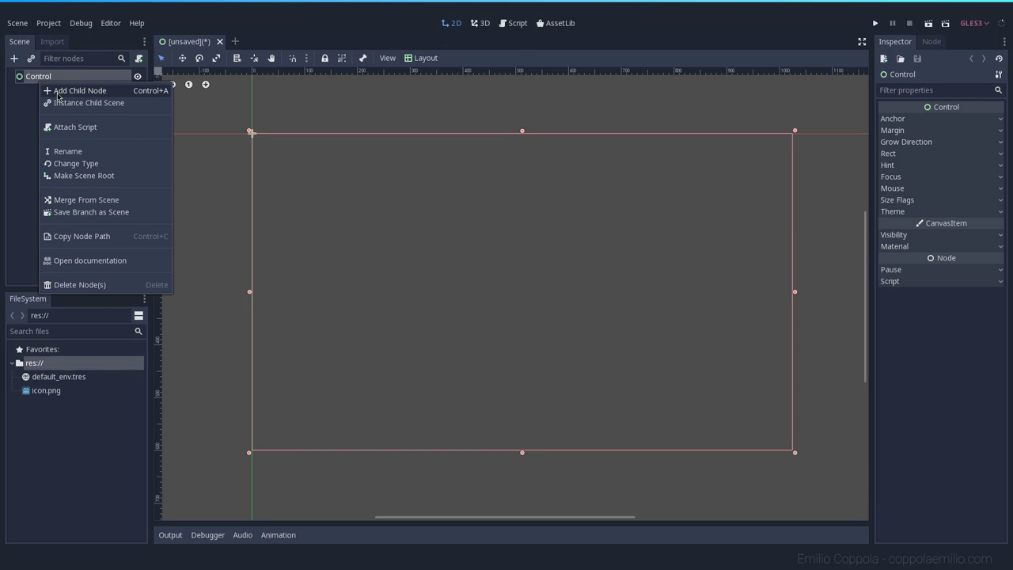
pyautogui.click(58, 92)
pyautogui.click(375, 198)
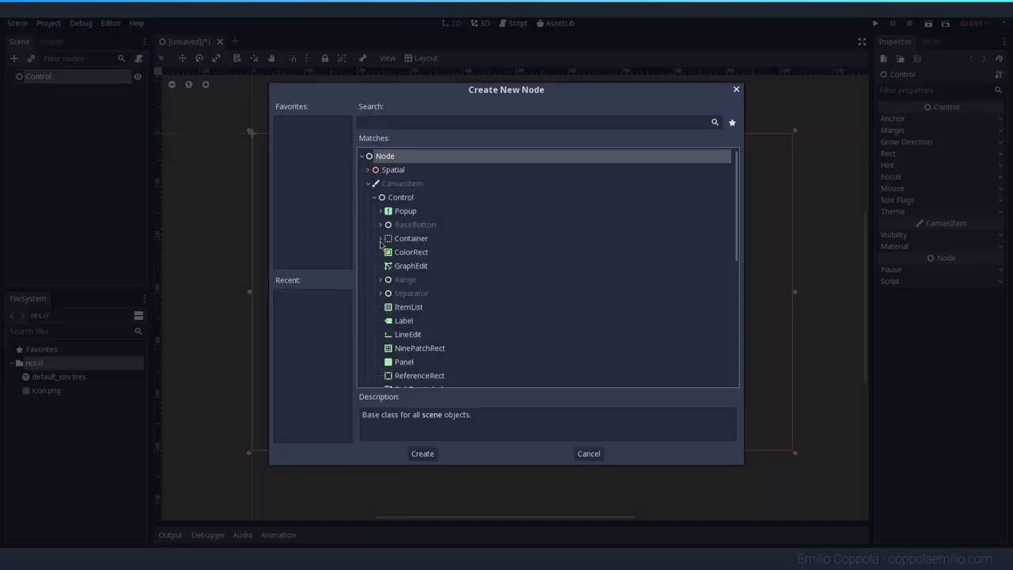
pyautogui.click(381, 239)
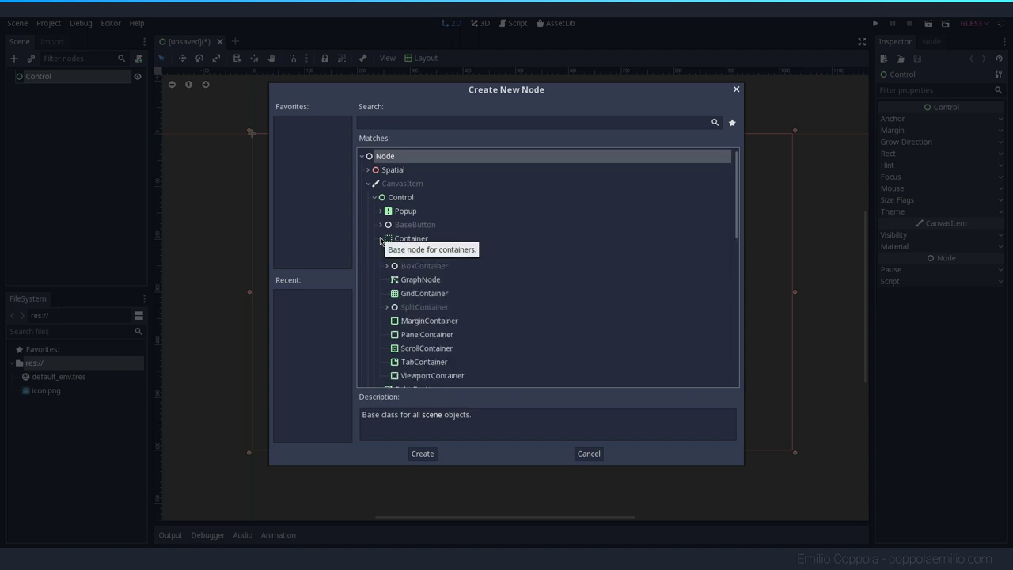
pyautogui.scroll(-1, 446, 265)
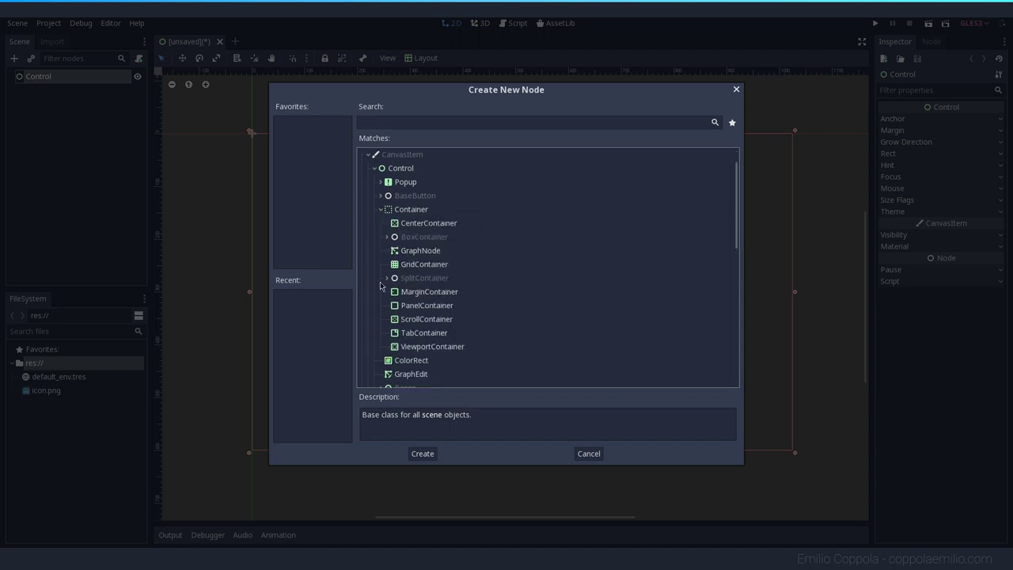
pyautogui.click(387, 278)
pyautogui.click(429, 294)
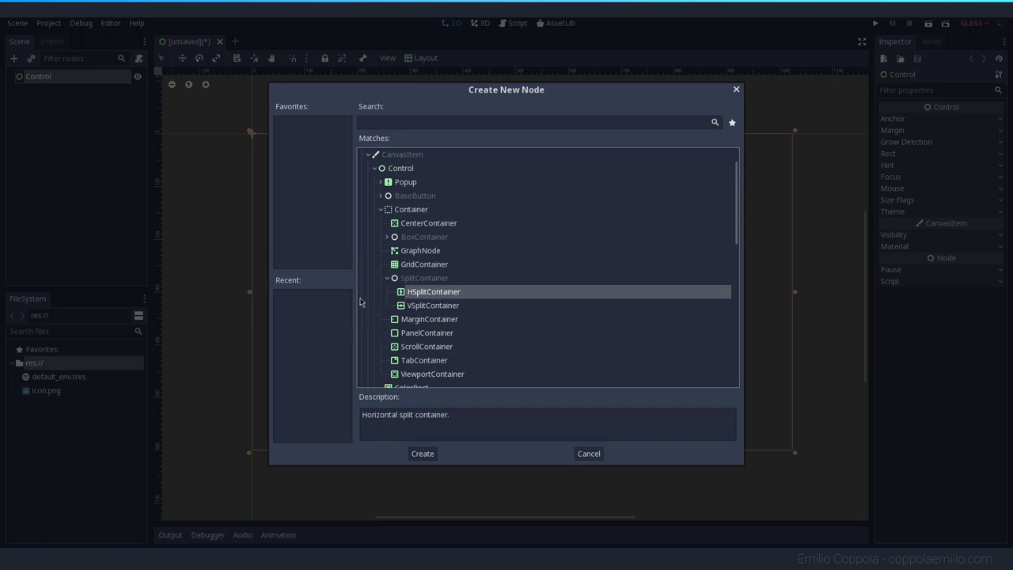
pyautogui.moveTo(348, 277)
pyautogui.mouseDown()
pyautogui.moveTo(371, 280)
pyautogui.moveTo(344, 281)
pyautogui.mouseUp()
pyautogui.click(428, 450)
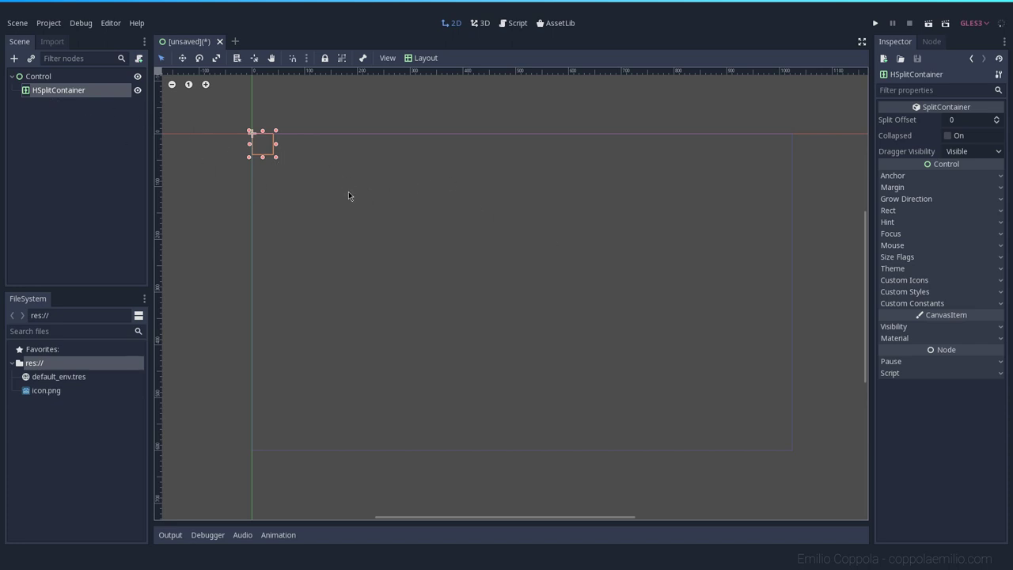
# - Add a ColorRect child to HSplitContainer and set its Color to red
pyautogui.rightClick(57, 89)
pyautogui.click(79, 97)
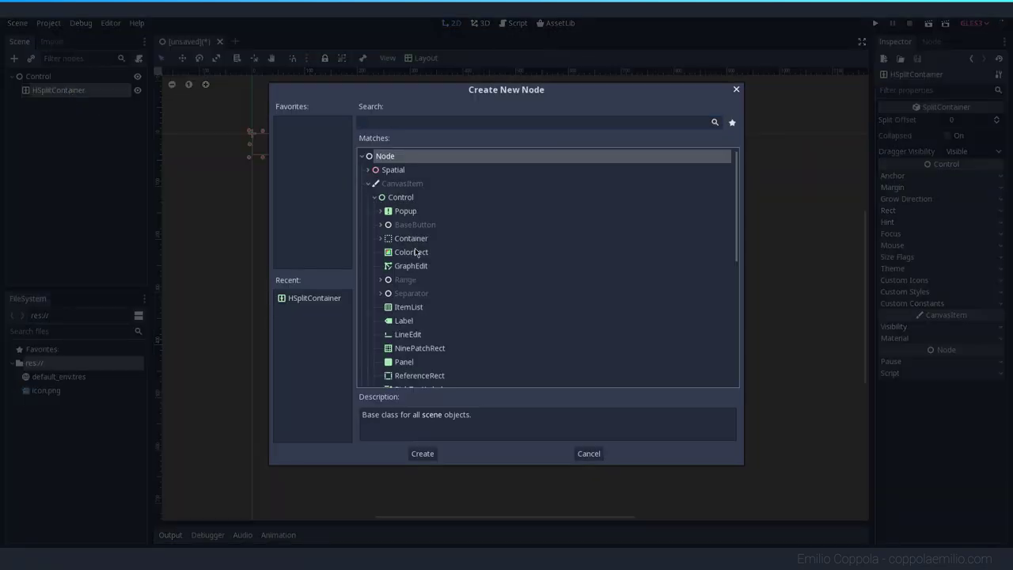
pyautogui.click(415, 251)
pyautogui.scroll(-1, 459, 265)
pyautogui.scroll(1, 454, 264)
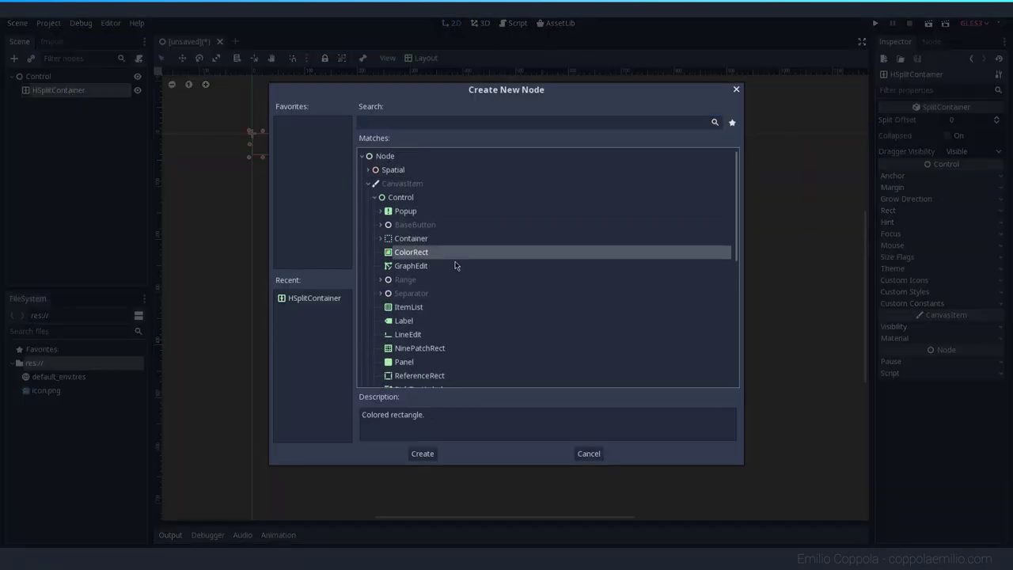
pyautogui.click(421, 454)
pyautogui.click(953, 120)
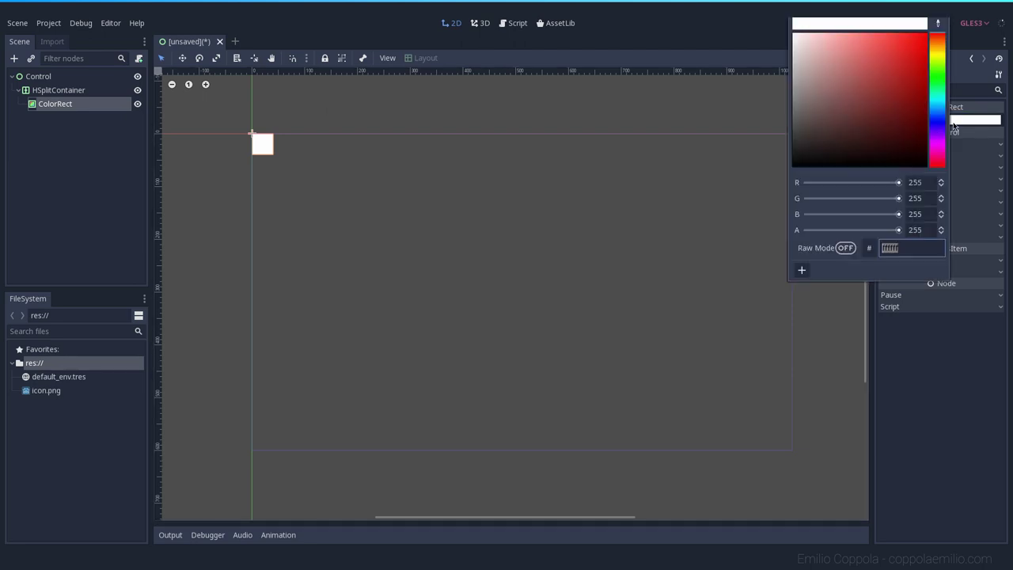
pyautogui.moveTo(882, 107)
pyautogui.mouseDown()
pyautogui.moveTo(874, 45)
pyautogui.moveTo(869, 61)
pyautogui.mouseUp()
pyautogui.click(134, 142)
# - Add a second ColorRect (ColorRect2) to HSplitContainer and colour it blue
pyautogui.rightClick(63, 91)
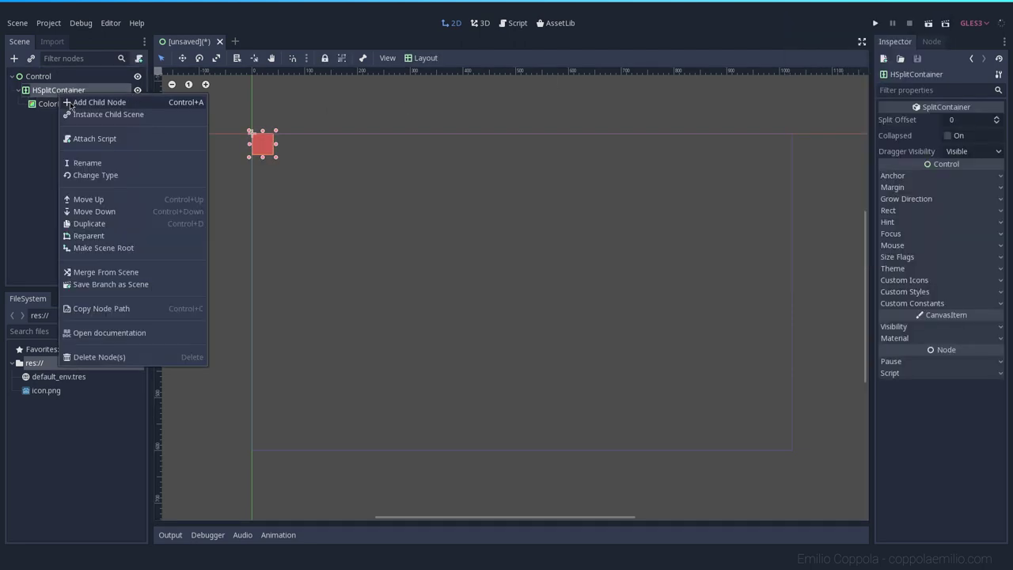
pyautogui.click(77, 101)
pyautogui.doubleClick(329, 298)
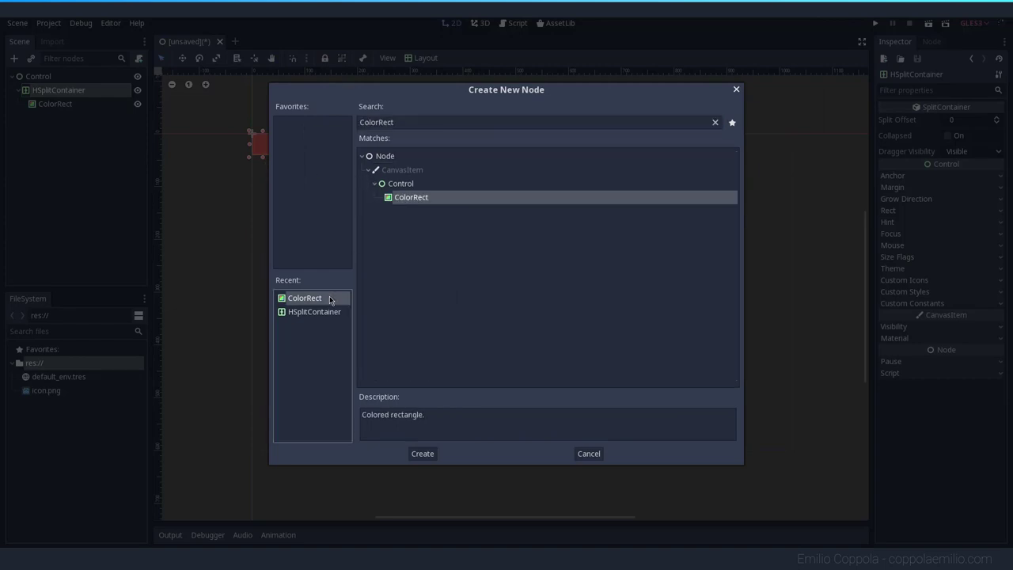
pyautogui.click(970, 120)
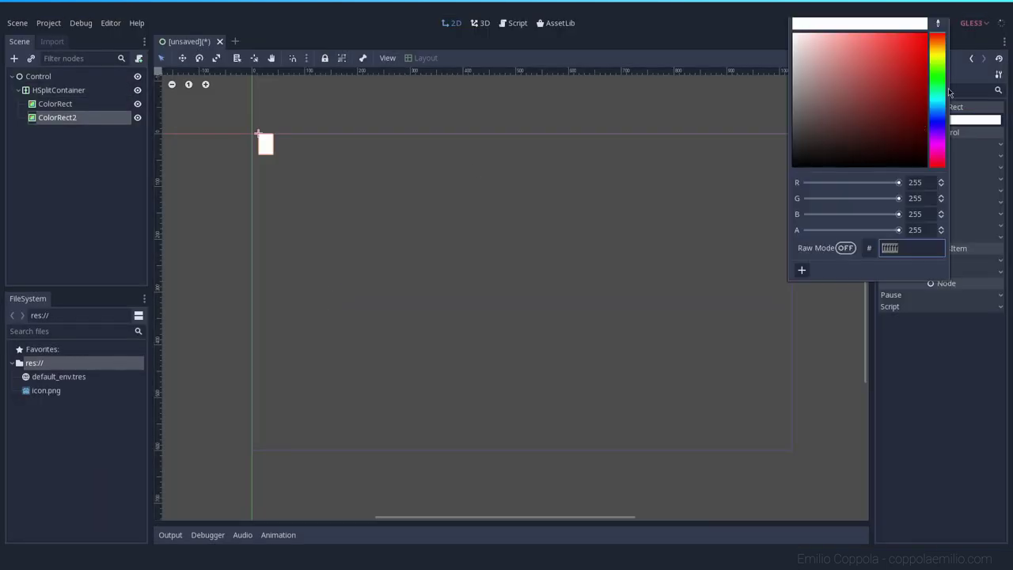
pyautogui.moveTo(938, 95); pyautogui.dragTo(942, 121)
pyautogui.click(852, 65)
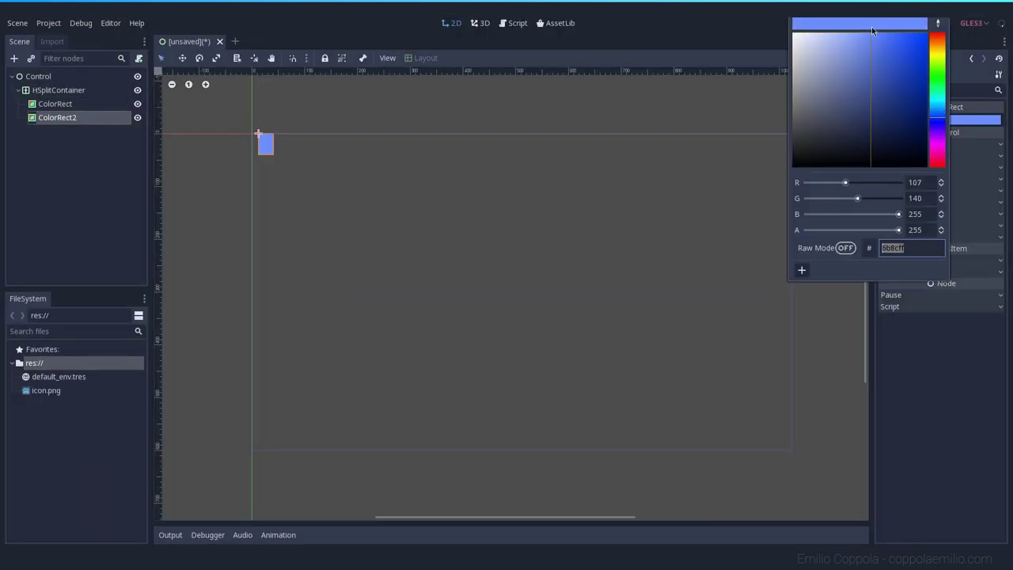
pyautogui.click(457, 134)
# - Enlarge the HSplitContainer into a tall rectangle by dragging its corner handle
pyautogui.click(49, 104)
pyautogui.click(50, 117)
pyautogui.click(52, 89)
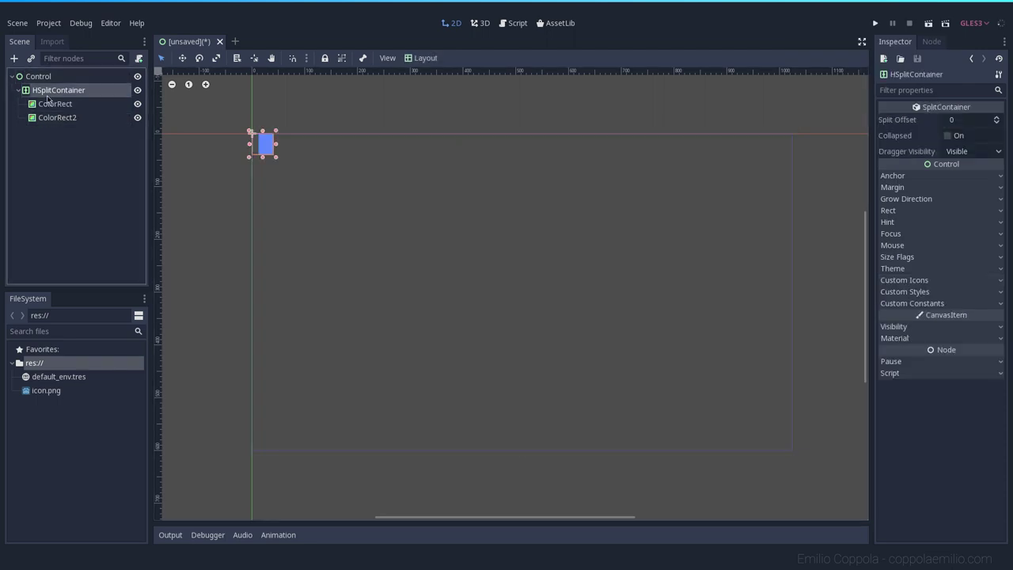
pyautogui.moveTo(278, 161); pyautogui.dragTo(475, 439)
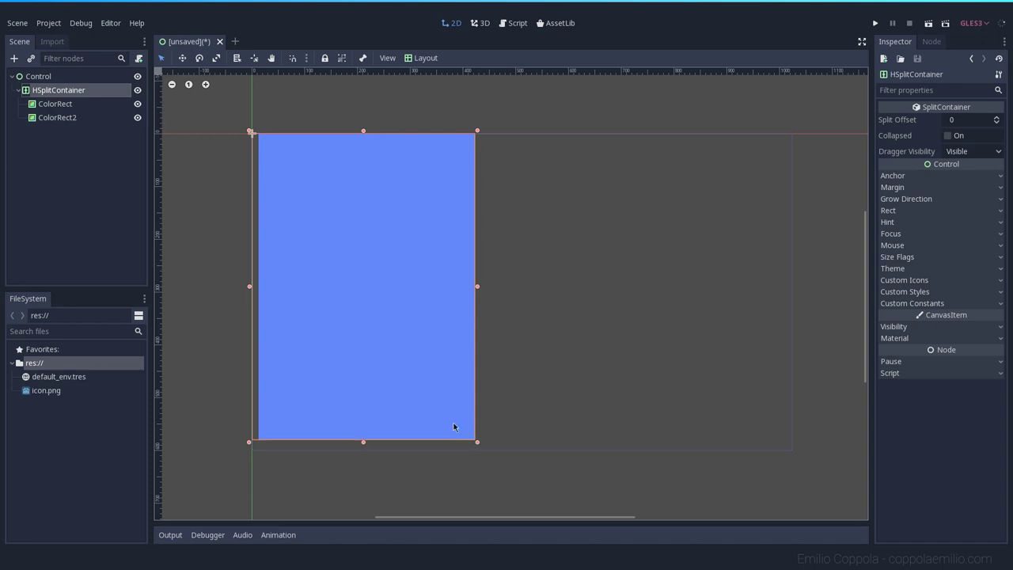
pyautogui.click(73, 104)
pyautogui.click(71, 118)
pyautogui.press('Up')
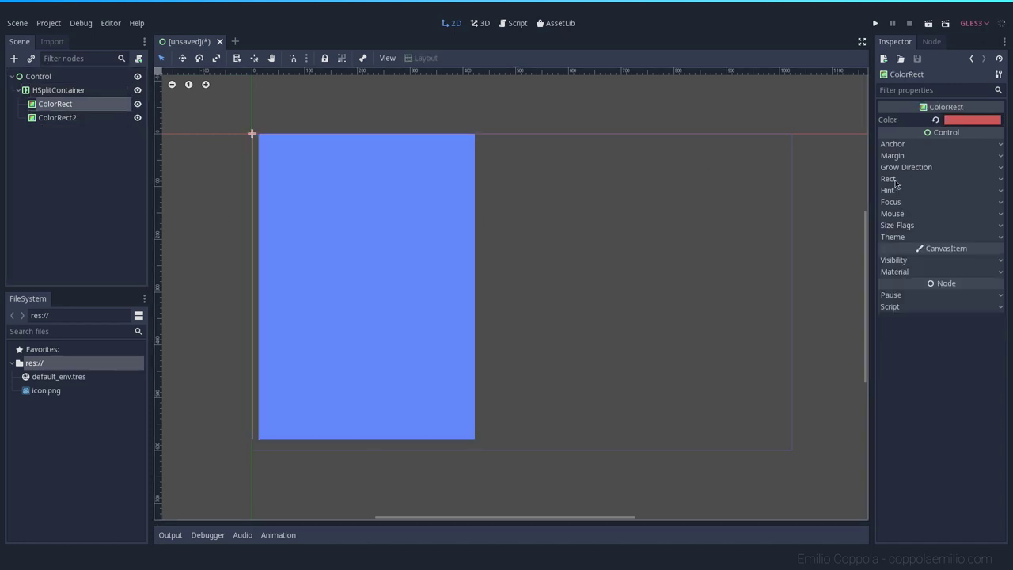
pyautogui.press('Up')
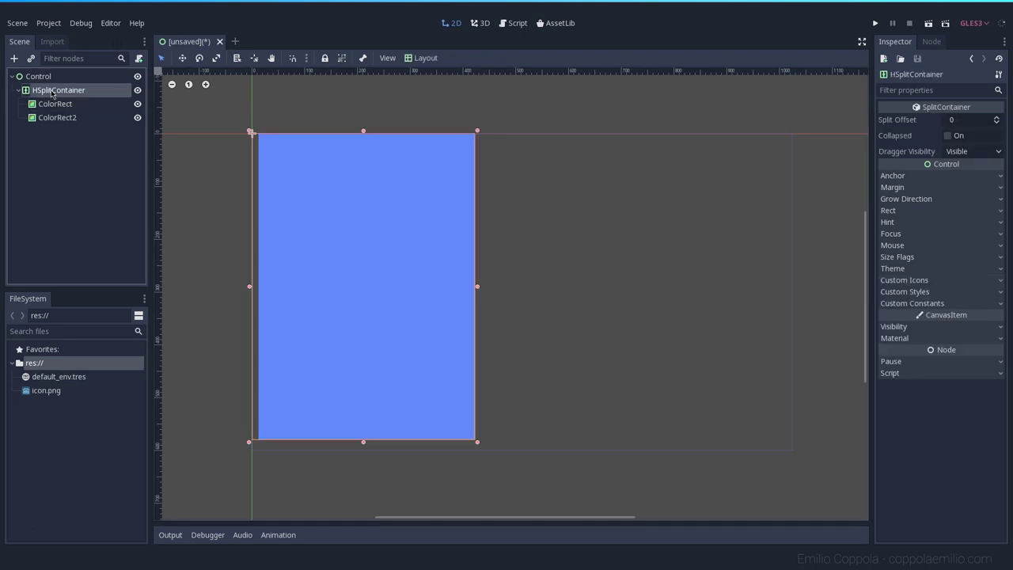
# - Apply the Full Rect anchor preset so the HSplitContainer fills its parent
pyautogui.click(424, 59)
pyautogui.click(432, 295)
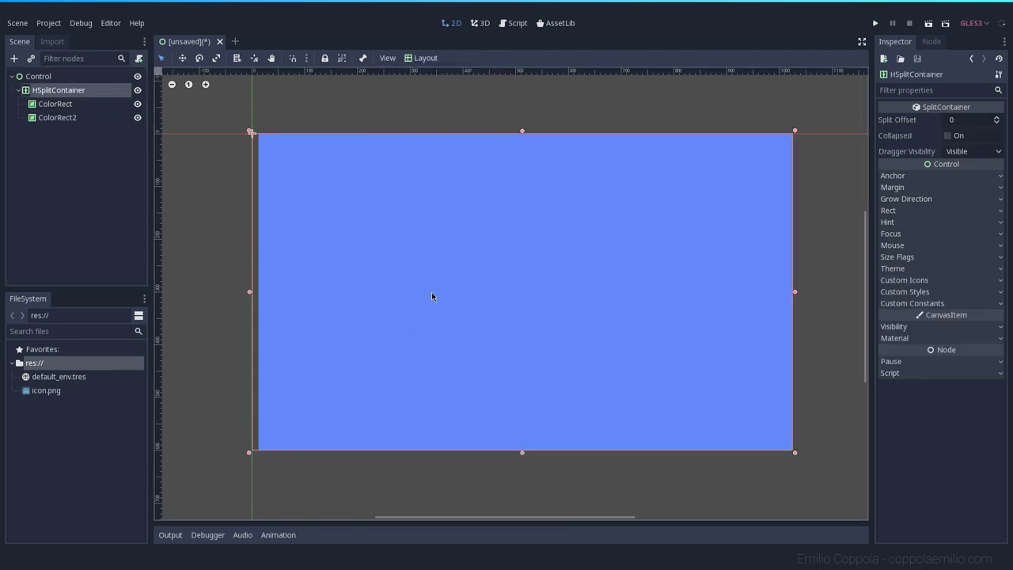
pyautogui.click(56, 104)
pyautogui.click(71, 118)
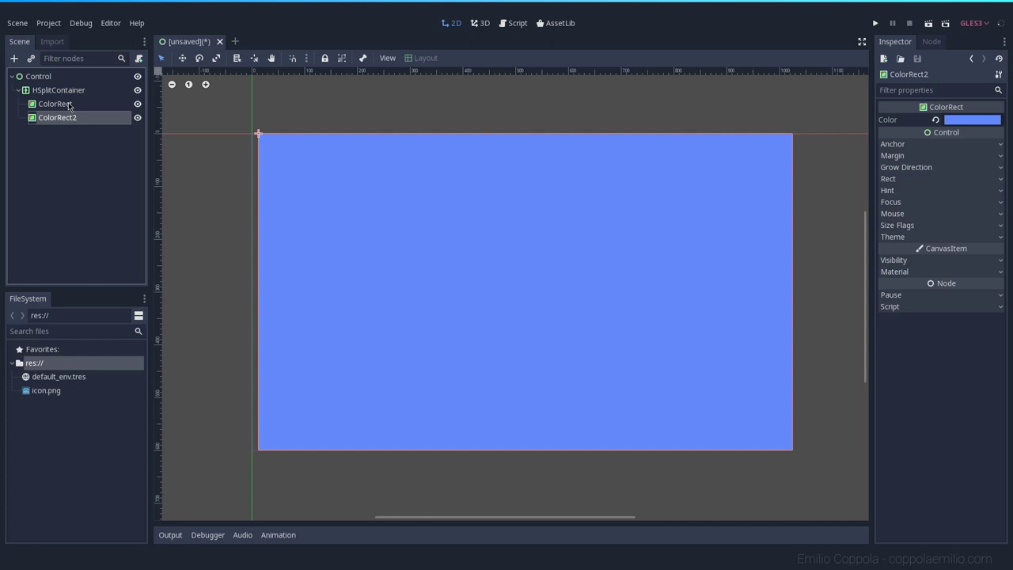
# - Give the red ColorRect a minimum width of 200
pyautogui.click(55, 104)
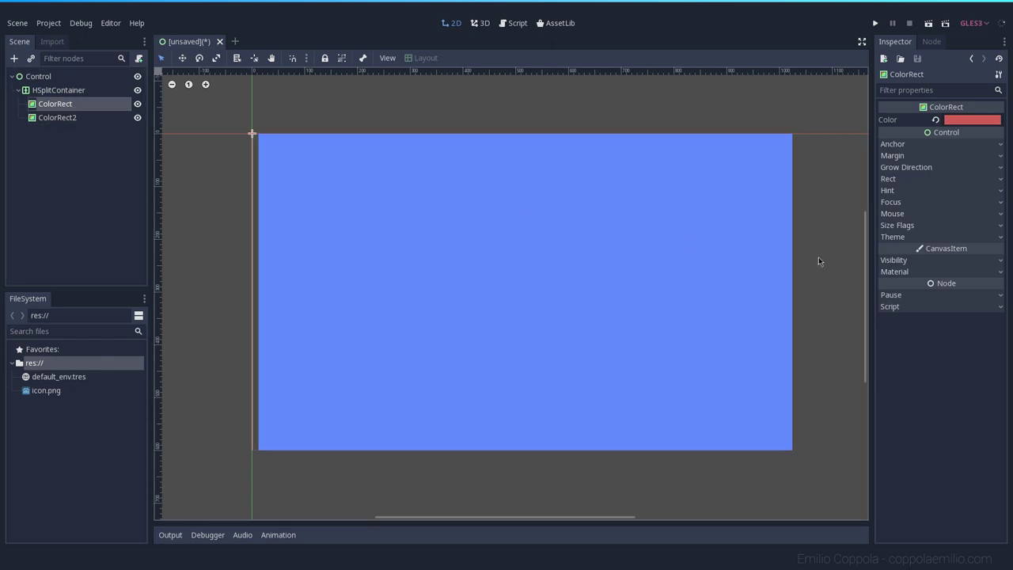
pyautogui.click(904, 182)
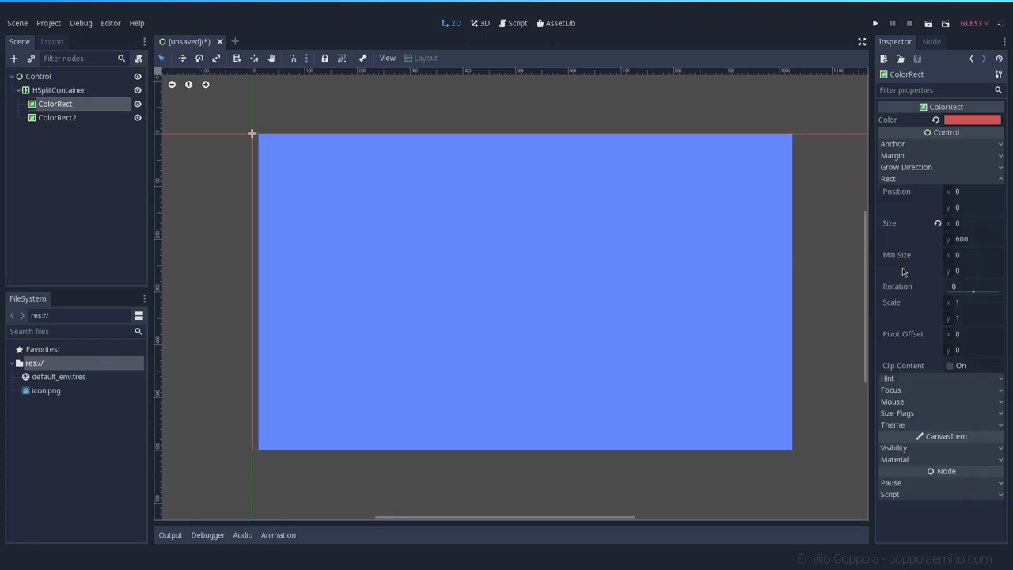
pyautogui.click(965, 255)
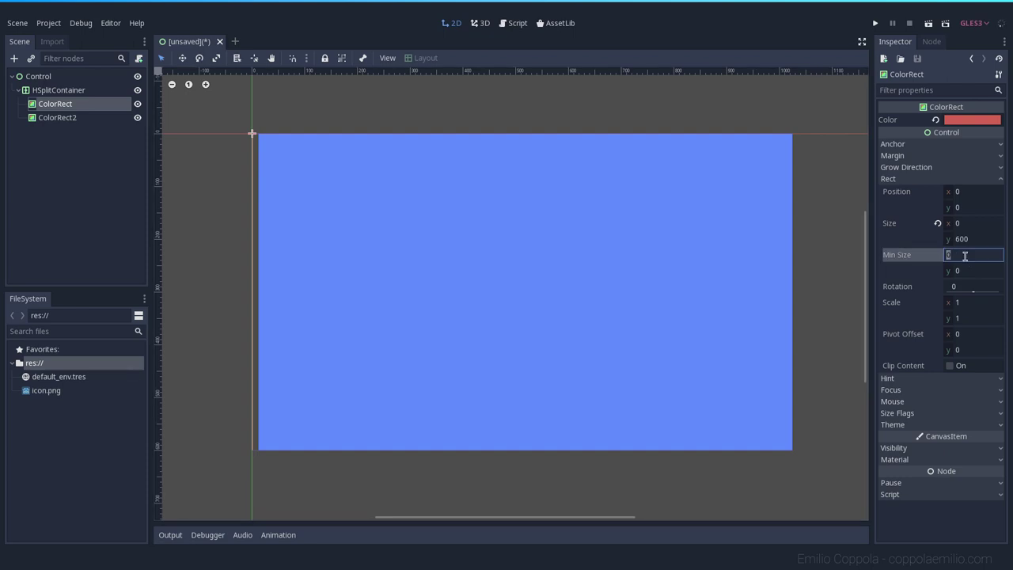
pyautogui.write('200')
pyautogui.press('Return')
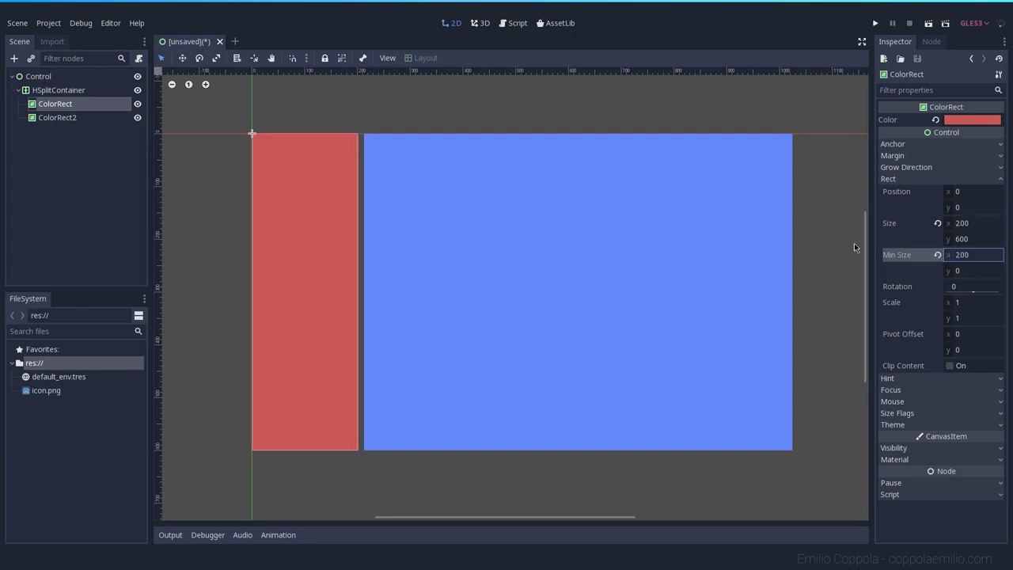
pyautogui.click(336, 106)
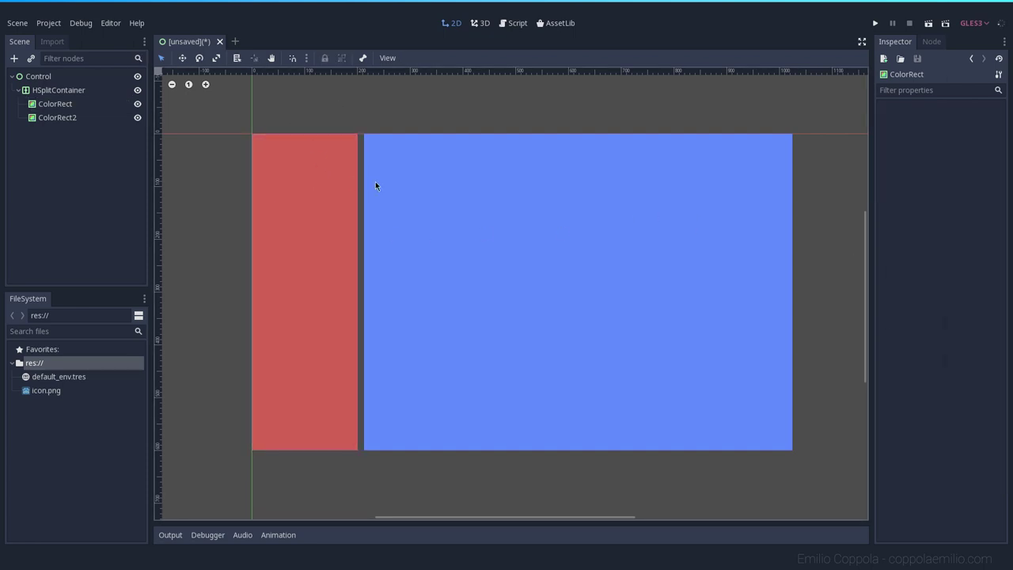
# - Save the scene as test.tscn, run it, drag the split bar, and close the game window
pyautogui.click(928, 26)
pyautogui.click(470, 288)
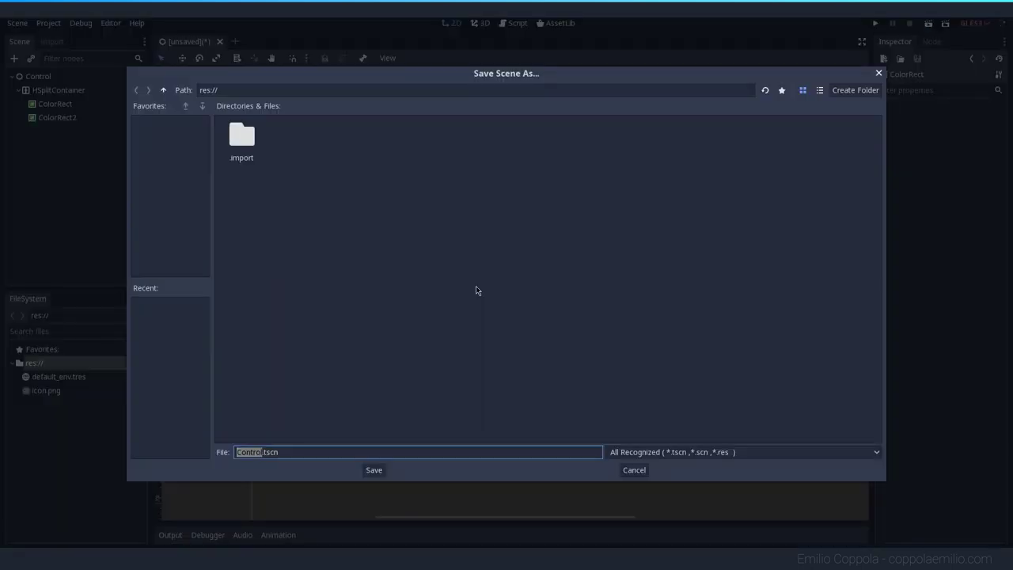
pyautogui.write('test')
pyautogui.press('Return')
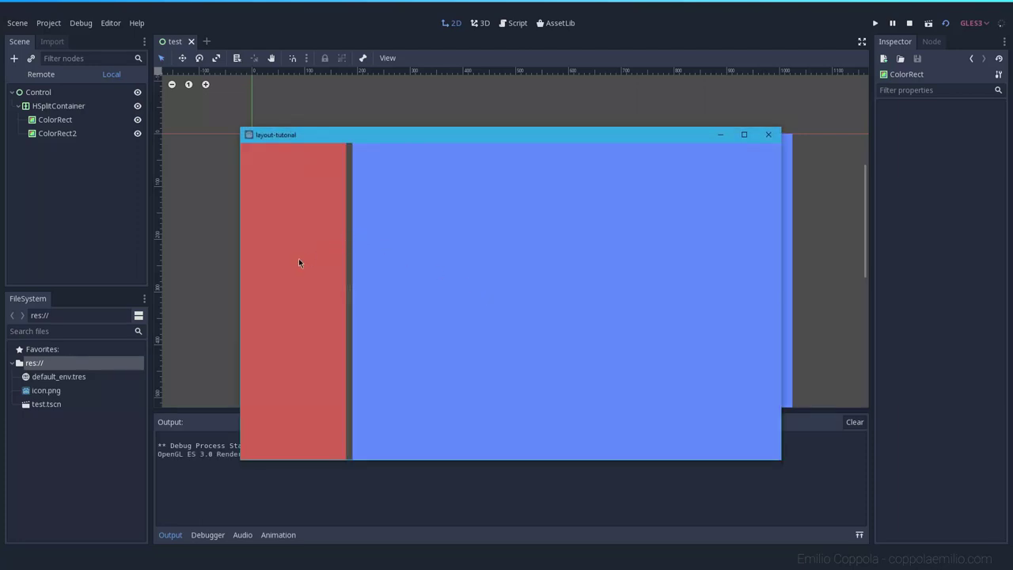
pyautogui.moveTo(346, 285); pyautogui.dragTo(286, 330)
pyautogui.click(769, 136)
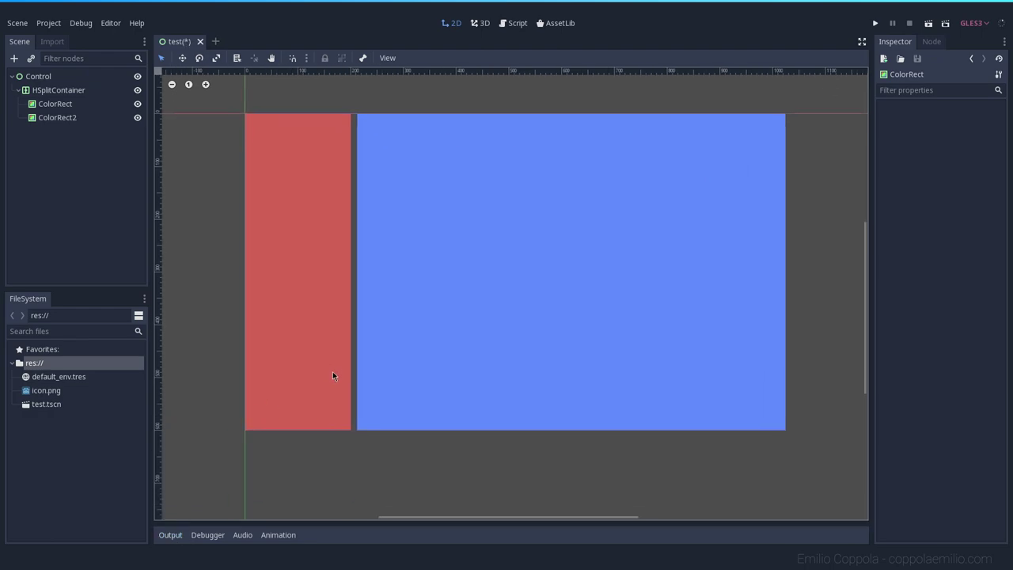
# - Add a TabContainer under Control, enlarge it, and place it over the blue rectangle
pyautogui.click(57, 117)
pyautogui.click(55, 103)
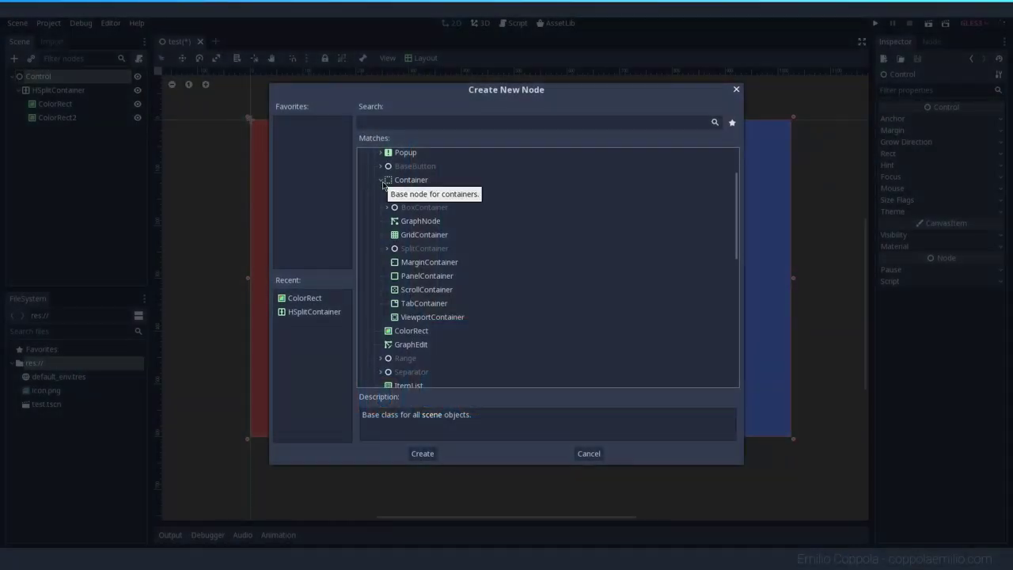
pyautogui.click(426, 304)
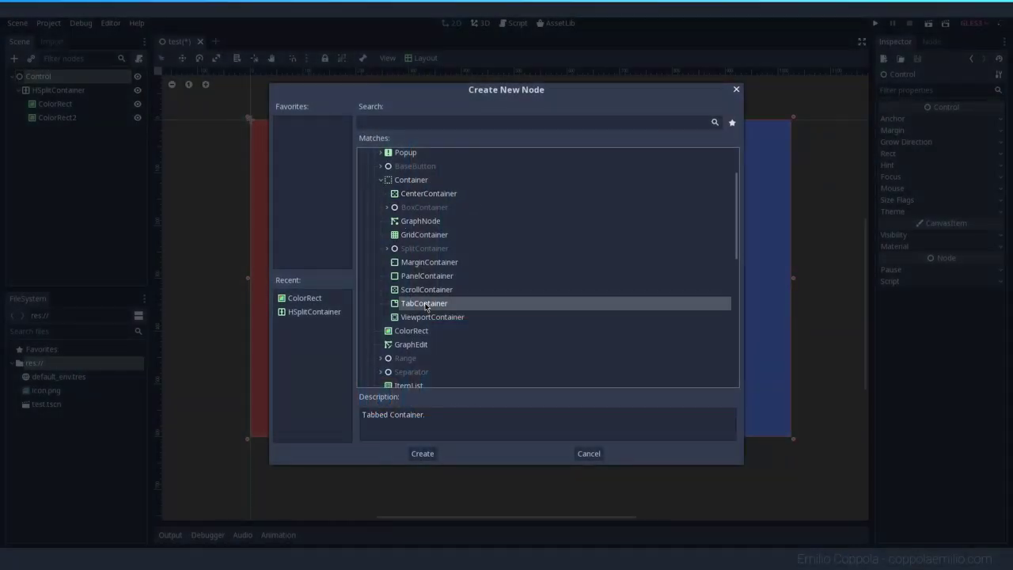
pyautogui.click(424, 453)
pyautogui.moveTo(257, 142); pyautogui.dragTo(362, 235)
pyautogui.moveTo(308, 190); pyautogui.dragTo(483, 261)
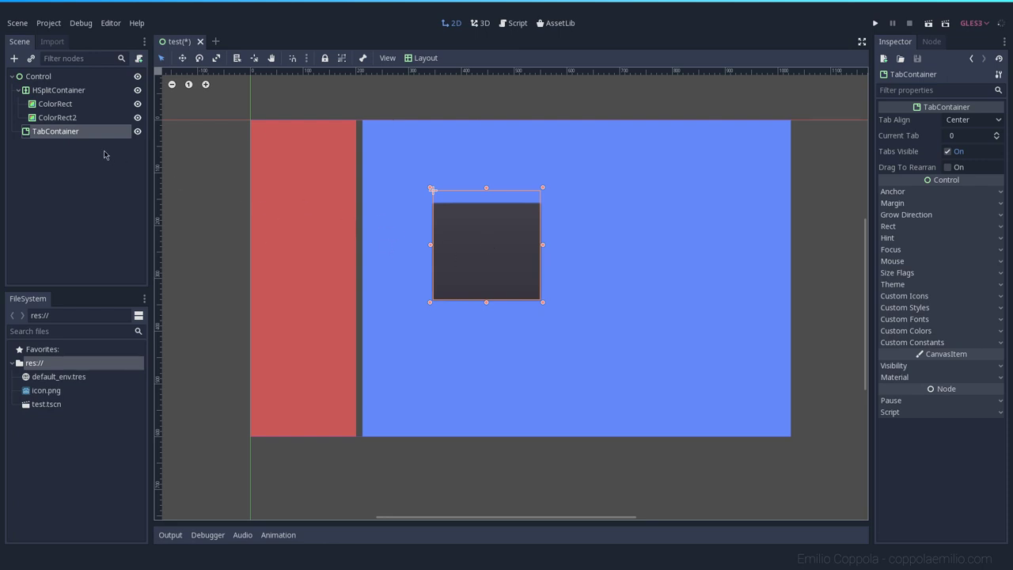
# - Add a ColorRect child to the TabContainer and colour it green
pyautogui.rightClick(56, 137)
pyautogui.click(68, 143)
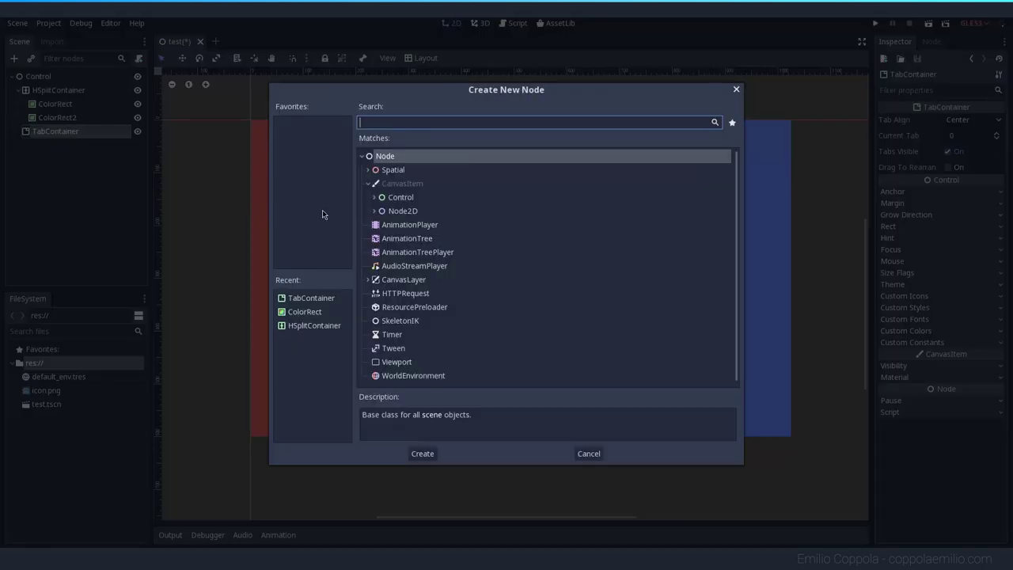
pyautogui.click(375, 198)
pyautogui.click(396, 253)
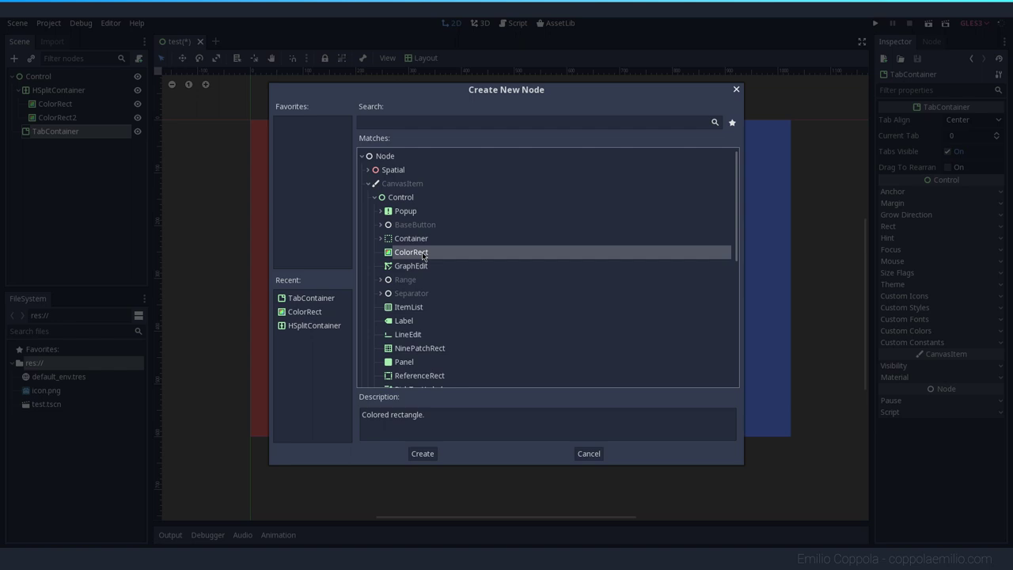
pyautogui.doubleClick(419, 253)
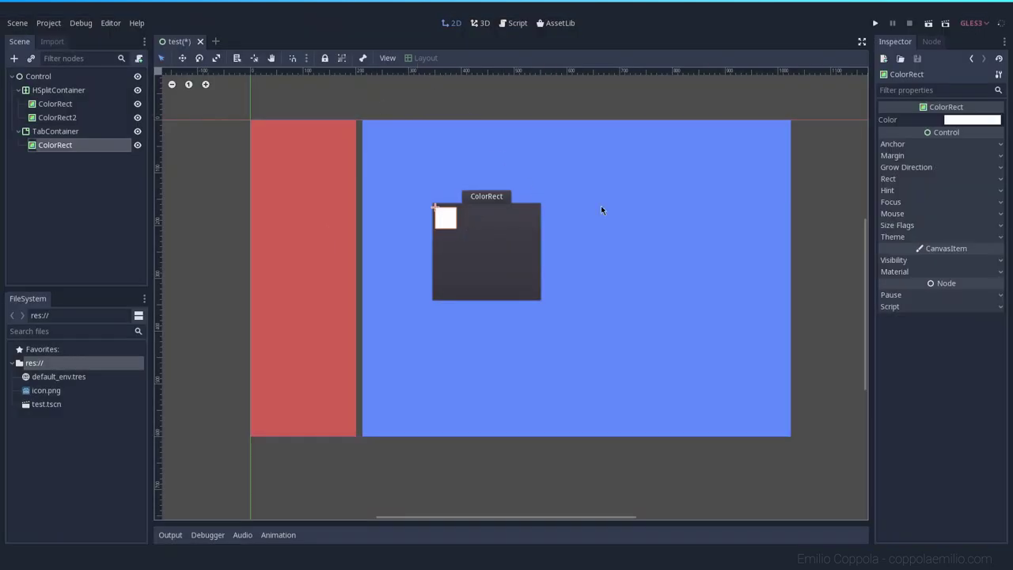
pyautogui.click(962, 121)
pyautogui.click(938, 89)
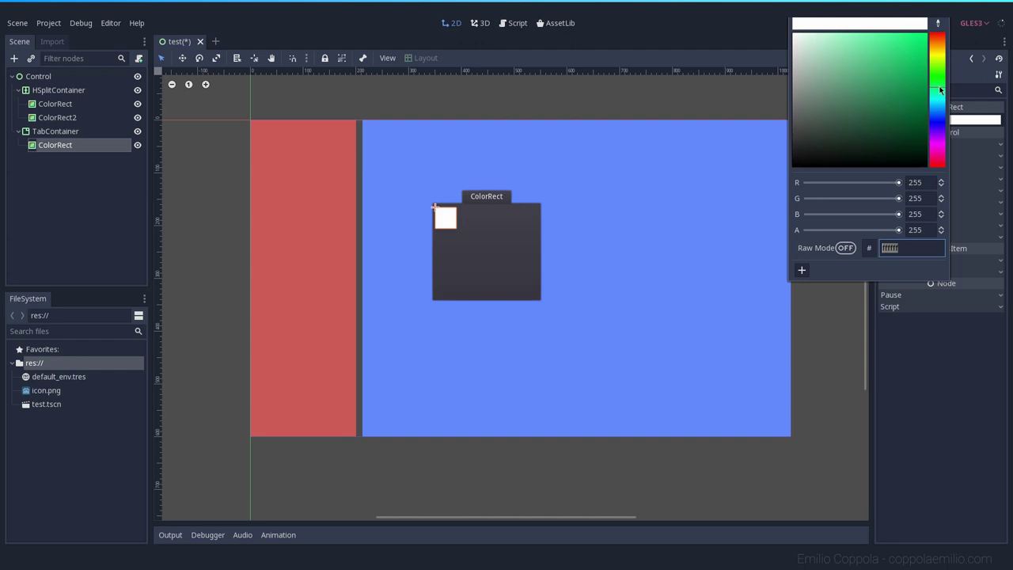
pyautogui.click(876, 39)
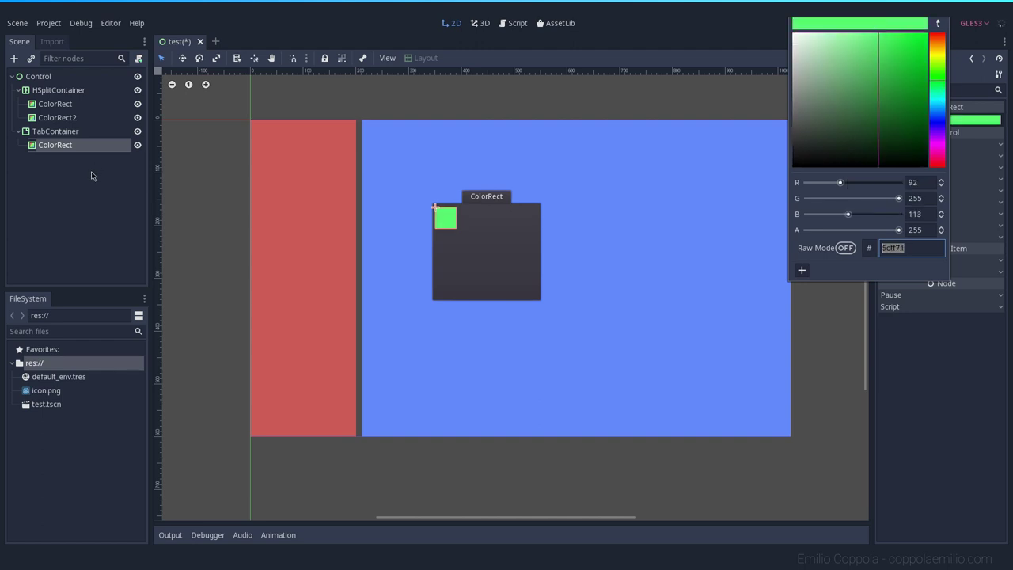
# - Add ColorRect2 to the TabContainer and colour it pink/magenta
pyautogui.rightClick(52, 134)
pyautogui.click(87, 140)
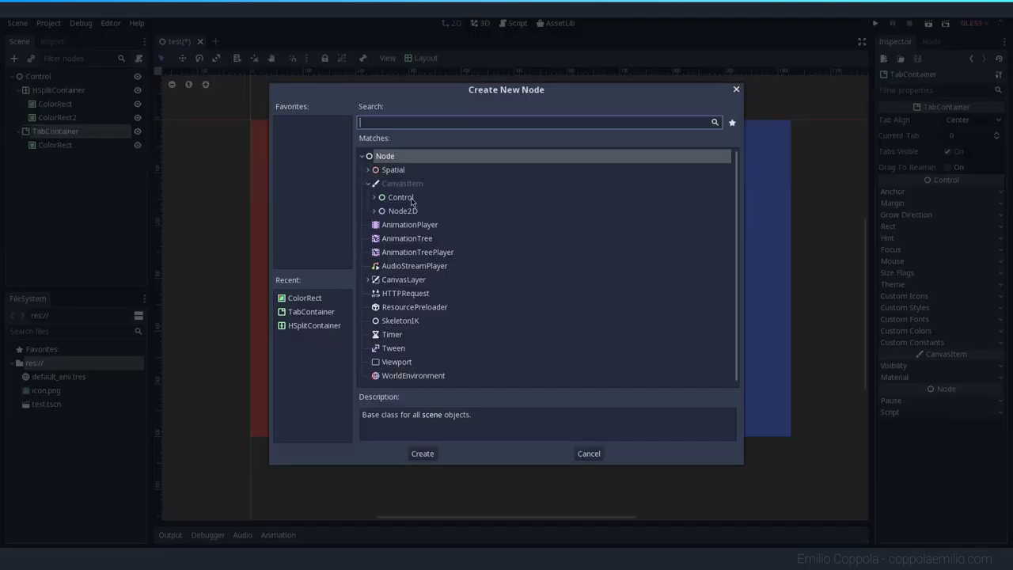
pyautogui.doubleClick(316, 298)
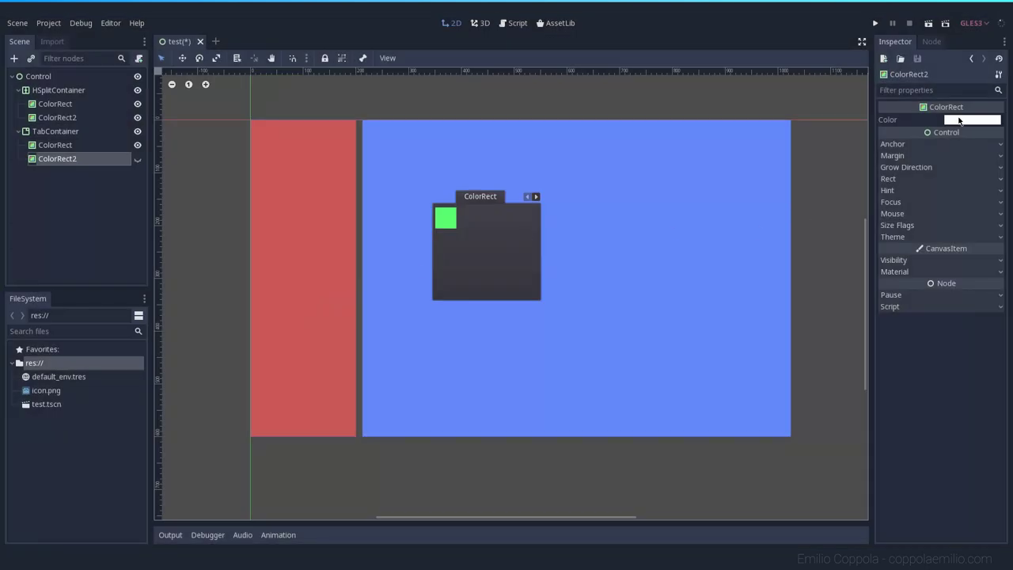
pyautogui.click(958, 119)
pyautogui.moveTo(937, 119); pyautogui.dragTo(937, 146)
pyautogui.click(895, 38)
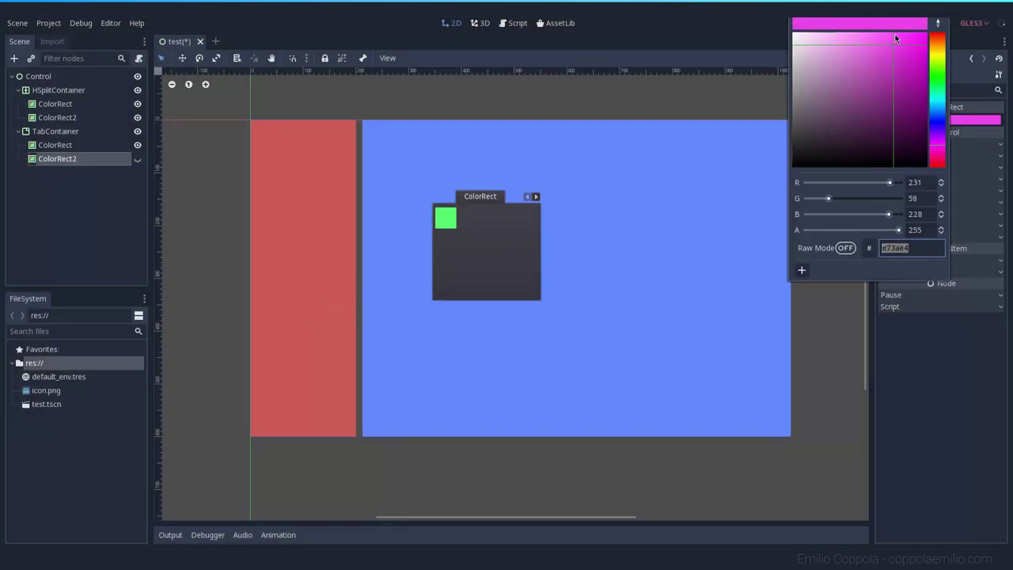
pyautogui.moveTo(895, 38); pyautogui.dragTo(887, 32)
pyautogui.click(181, 187)
# - Add ColorRect3 to the TabContainer and colour it yellow
pyautogui.rightClick(57, 131)
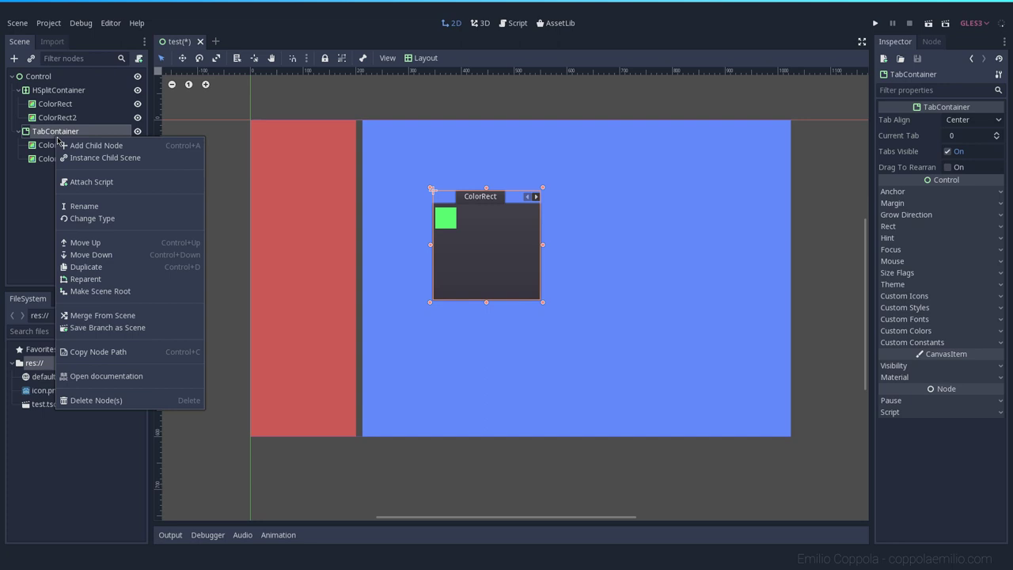
pyautogui.click(79, 145)
pyautogui.doubleClick(412, 199)
pyautogui.click(958, 121)
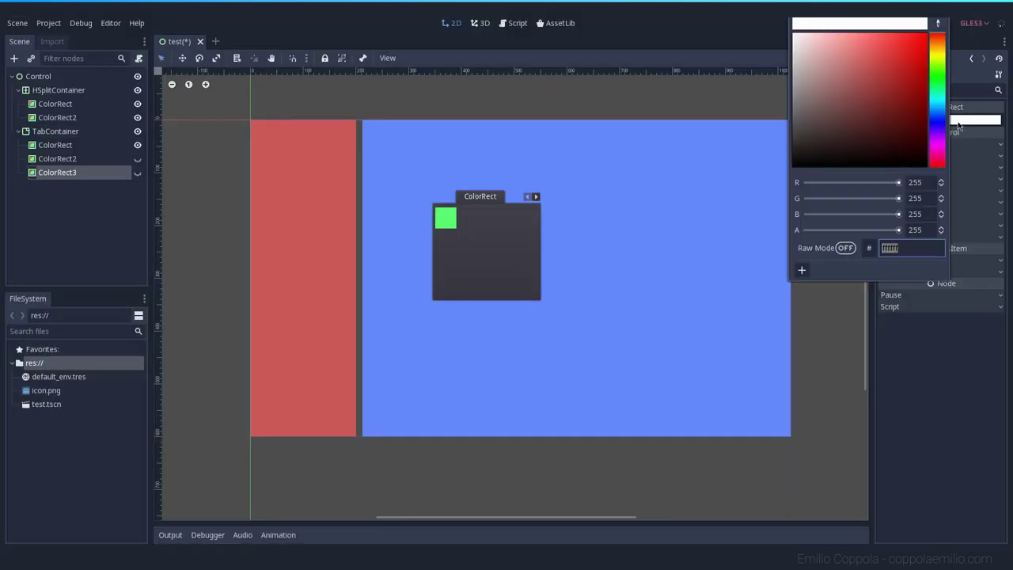
pyautogui.click(939, 59)
pyautogui.moveTo(871, 55); pyautogui.dragTo(871, 32)
pyautogui.click(75, 174)
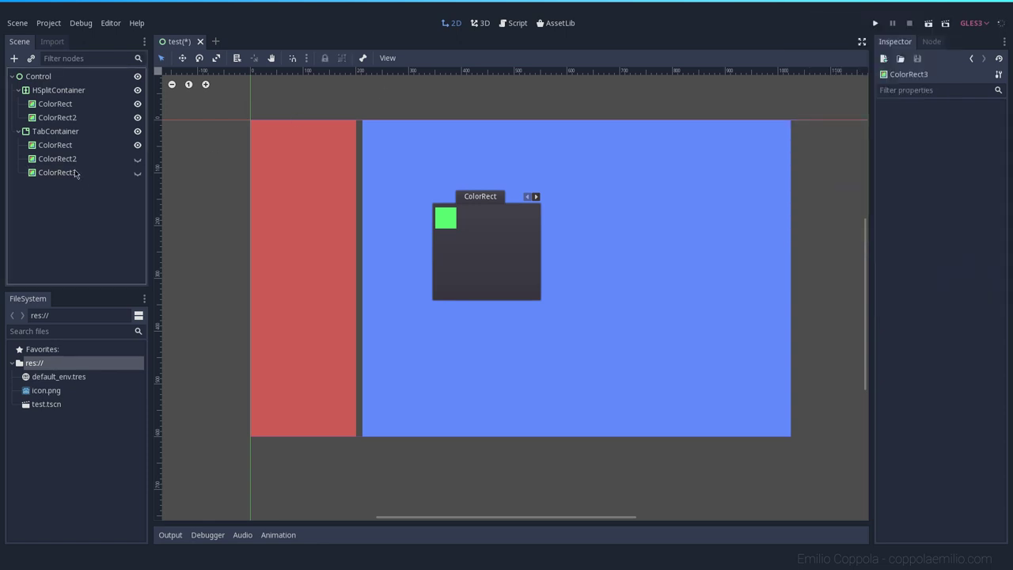
# - Compare the three tab children's colours and toggle ColorRect2's visibility on and off
pyautogui.click(73, 158)
pyautogui.press('Up')
pyautogui.press('Down')
pyautogui.click(75, 172)
pyautogui.click(72, 159)
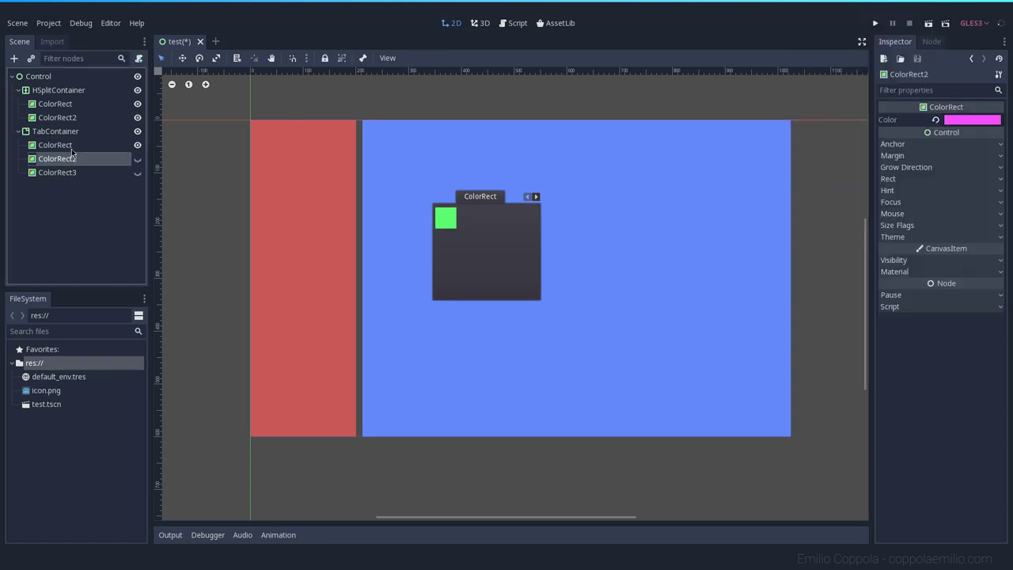
pyautogui.click(72, 149)
pyautogui.click(73, 162)
pyautogui.click(76, 172)
pyautogui.click(79, 162)
pyautogui.click(138, 158)
pyautogui.click(137, 158)
pyautogui.click(76, 133)
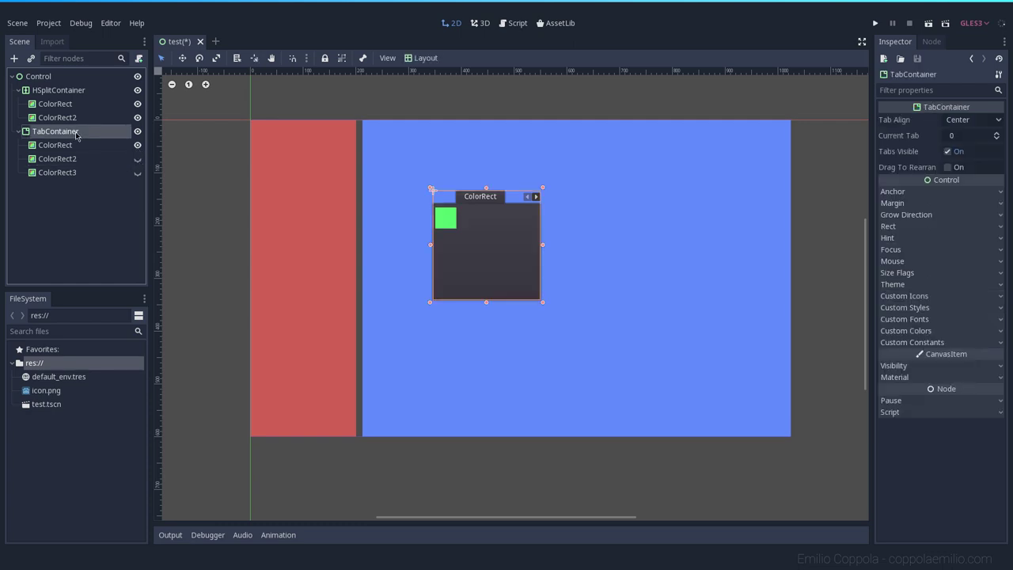
# - Enlarge the TabContainer, delete the blue ColorRect2, and reparent TabContainer into the HSplitContainer
pyautogui.moveTo(548, 306); pyautogui.dragTo(686, 402)
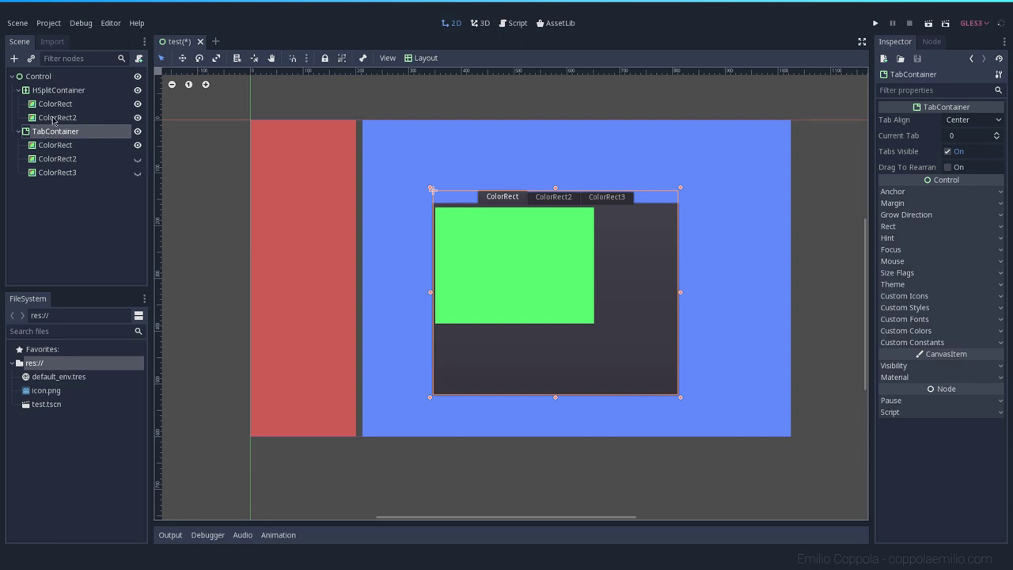
pyautogui.click(54, 106)
pyautogui.click(60, 118)
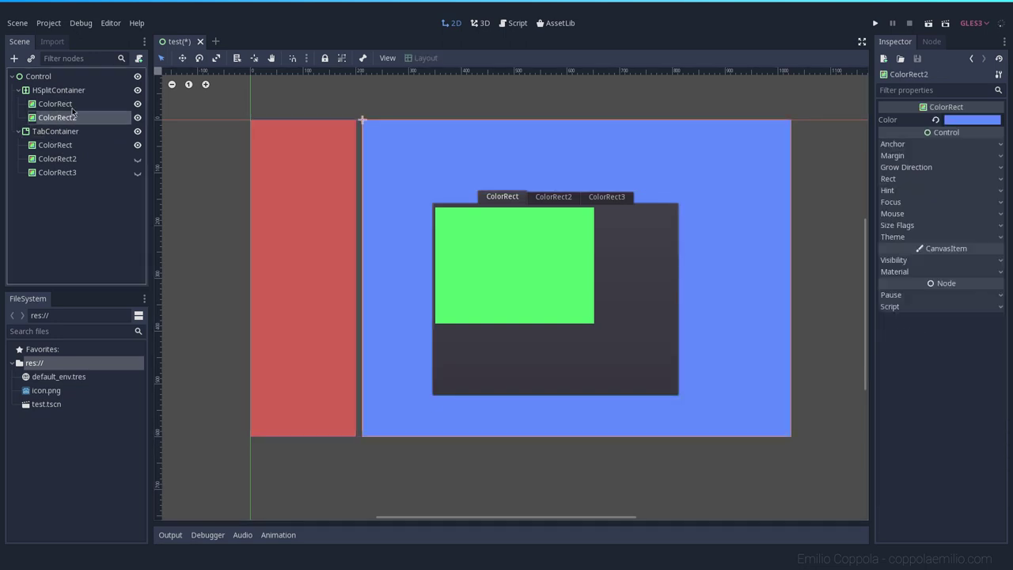
pyautogui.rightClick(63, 121)
pyautogui.click(96, 381)
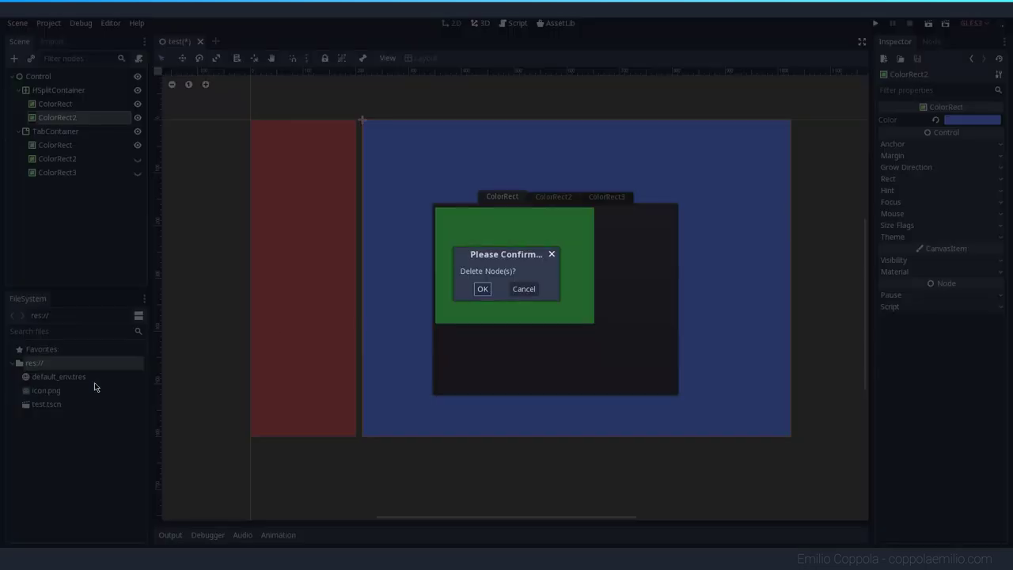
pyautogui.click(483, 290)
pyautogui.moveTo(46, 119); pyautogui.dragTo(52, 92)
pyautogui.click(63, 117)
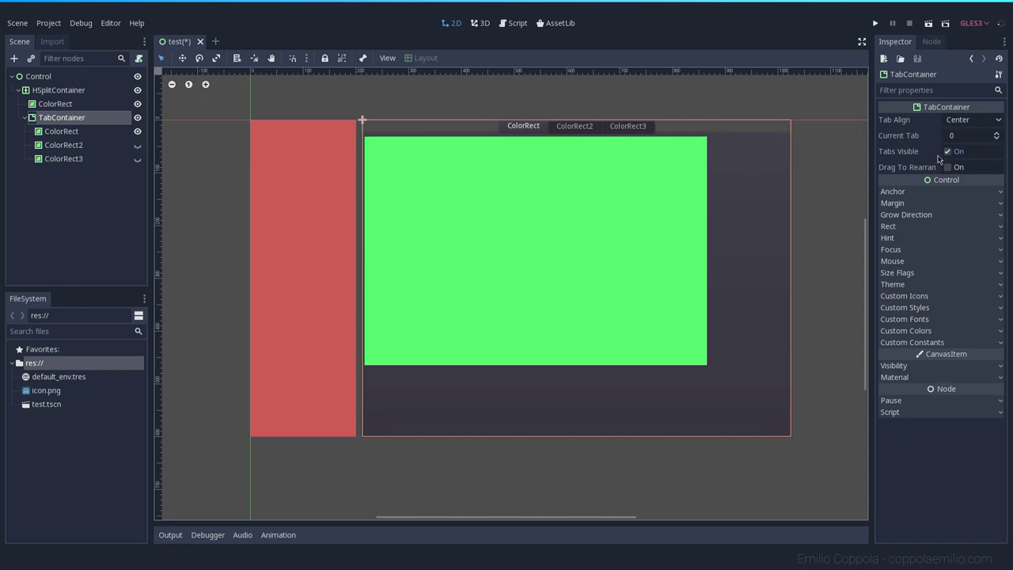
# - Toggle the TabContainer's Tabs Visible off and on, enable Drag To Rearrange, and check Signals
pyautogui.click(948, 152)
pyautogui.click(948, 152)
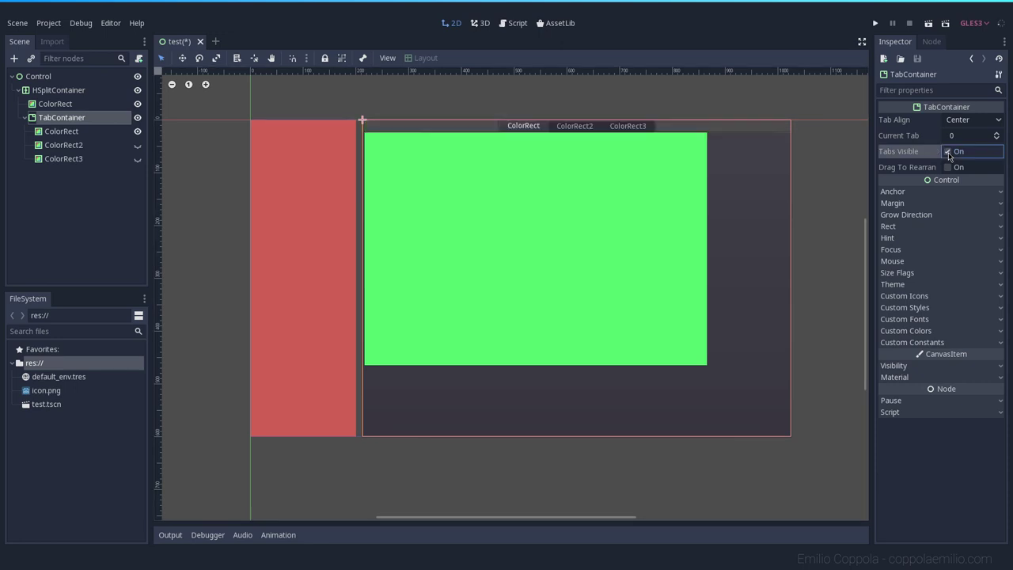
pyautogui.click(948, 152)
pyautogui.click(948, 152)
pyautogui.click(948, 168)
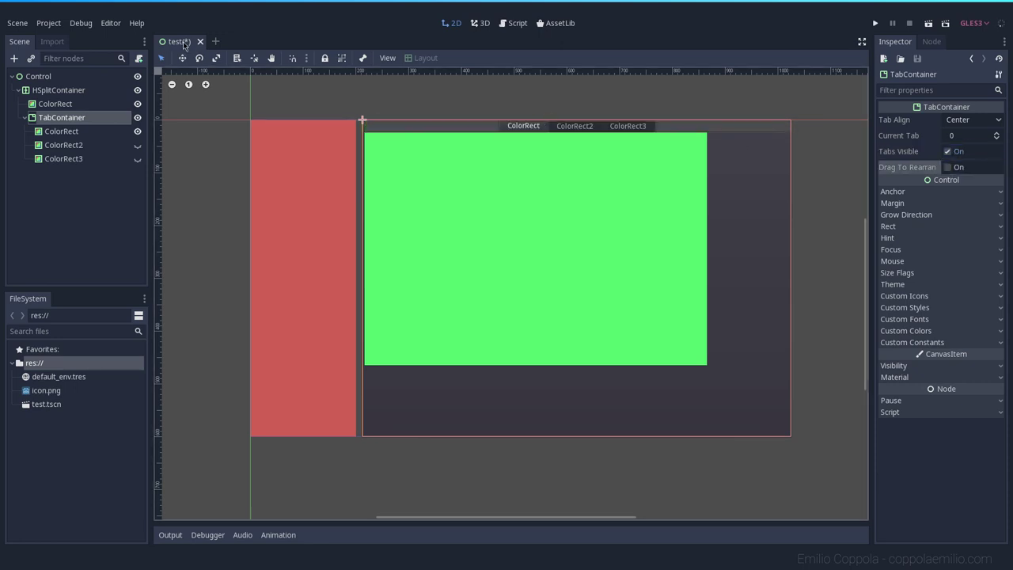
pyautogui.click(932, 41)
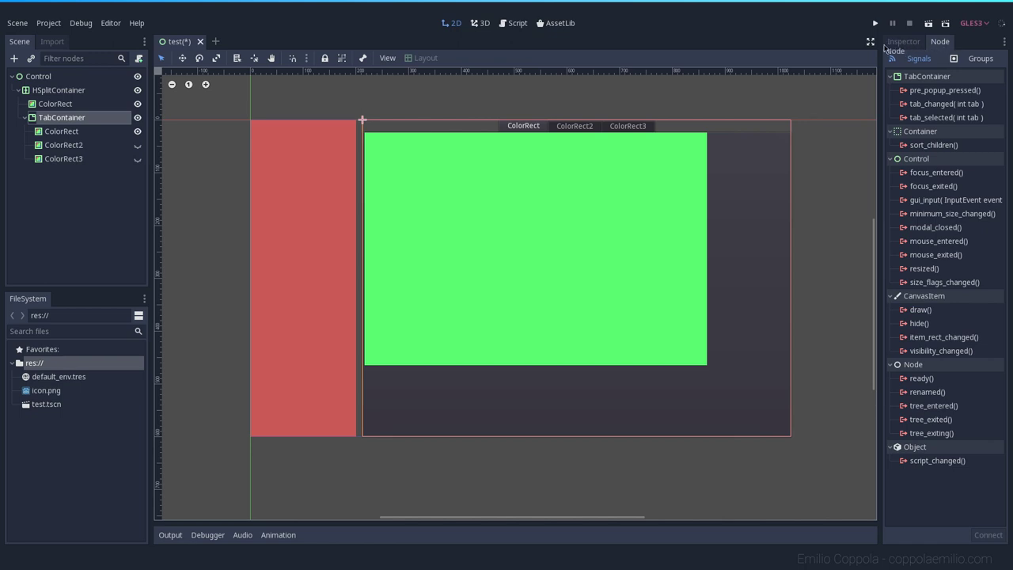
pyautogui.click(898, 43)
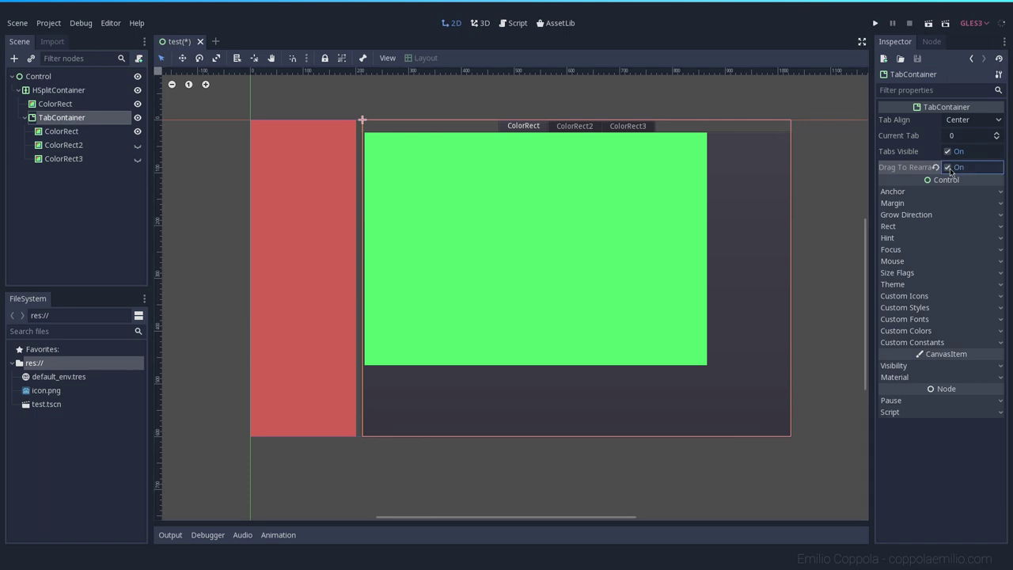
# - Set Tab Align to Left after trying Center and Right, then run the scene
pyautogui.click(954, 123)
pyautogui.click(557, 129)
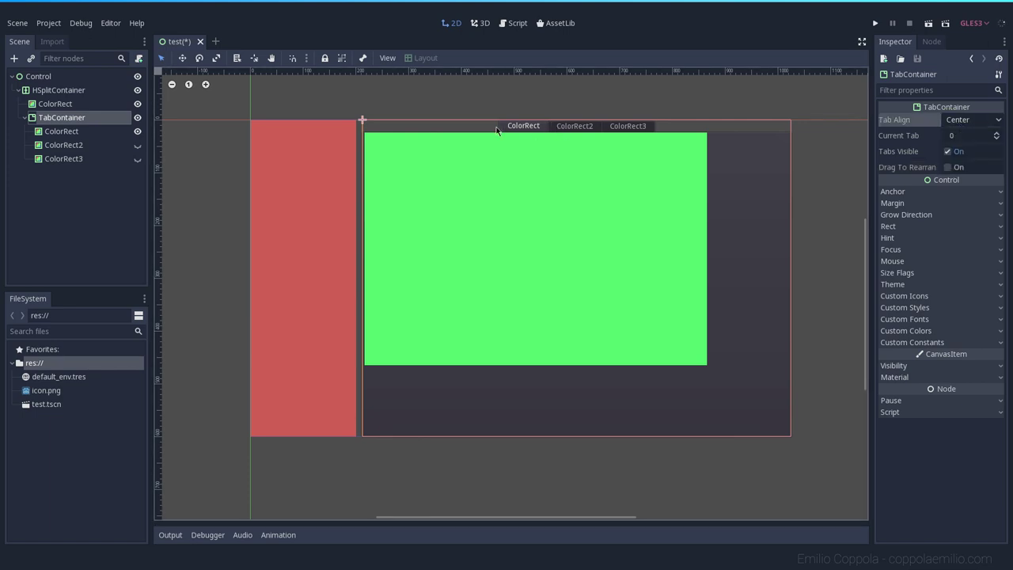
pyautogui.click(959, 120)
pyautogui.click(959, 131)
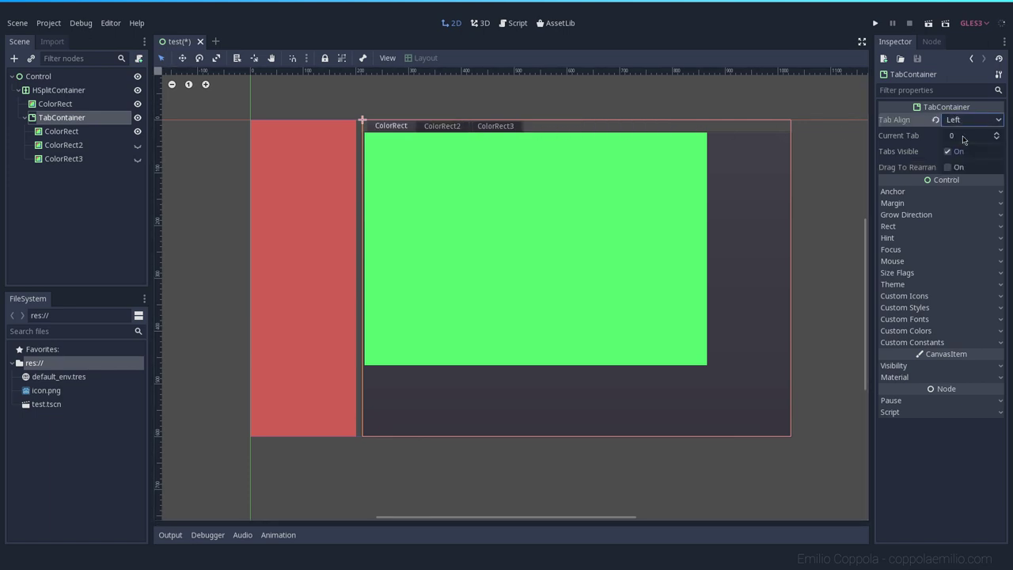
pyautogui.click(956, 120)
pyautogui.click(962, 148)
pyautogui.click(959, 121)
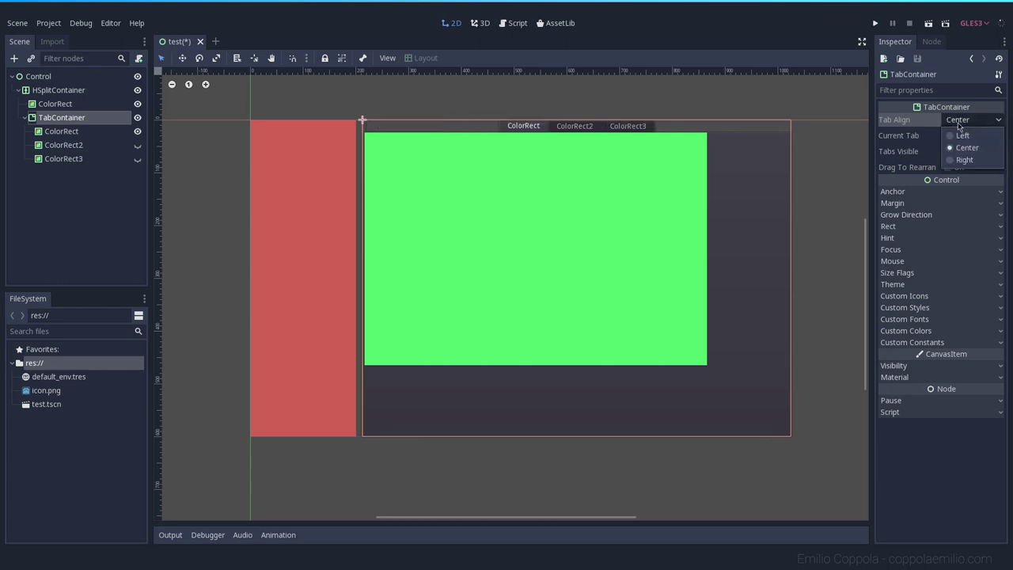
pyautogui.click(961, 159)
pyautogui.click(965, 119)
pyautogui.click(960, 135)
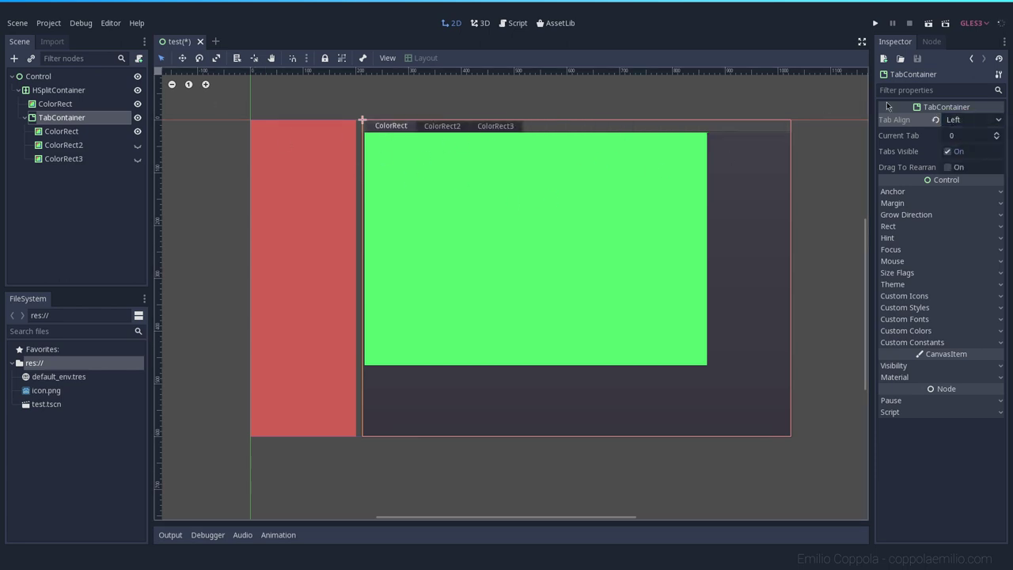
pyautogui.click(928, 23)
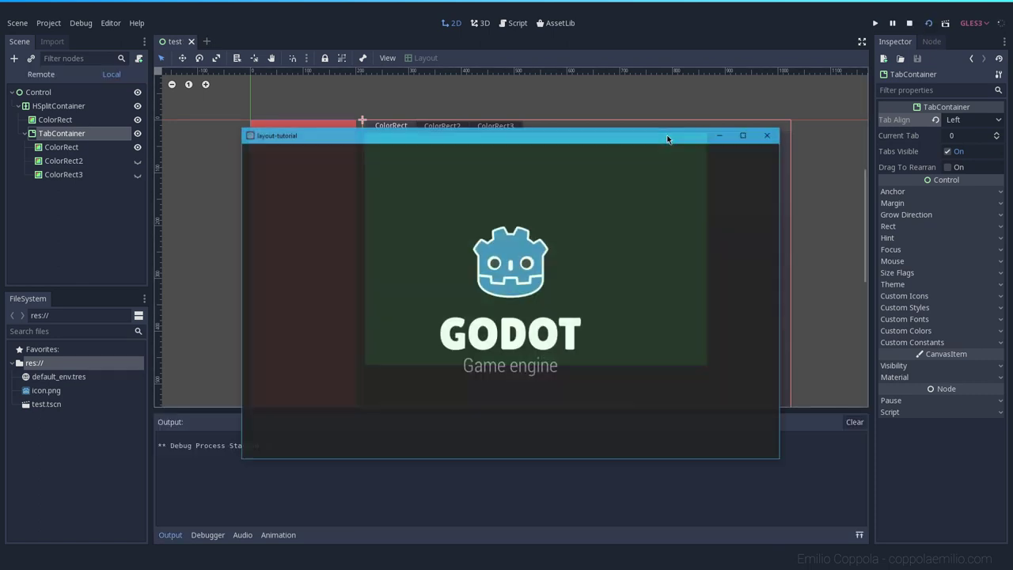
# - Drag the split bar to resize the red panel, then view the magenta and yellow tabs
pyautogui.moveTo(351, 269); pyautogui.dragTo(389, 279)
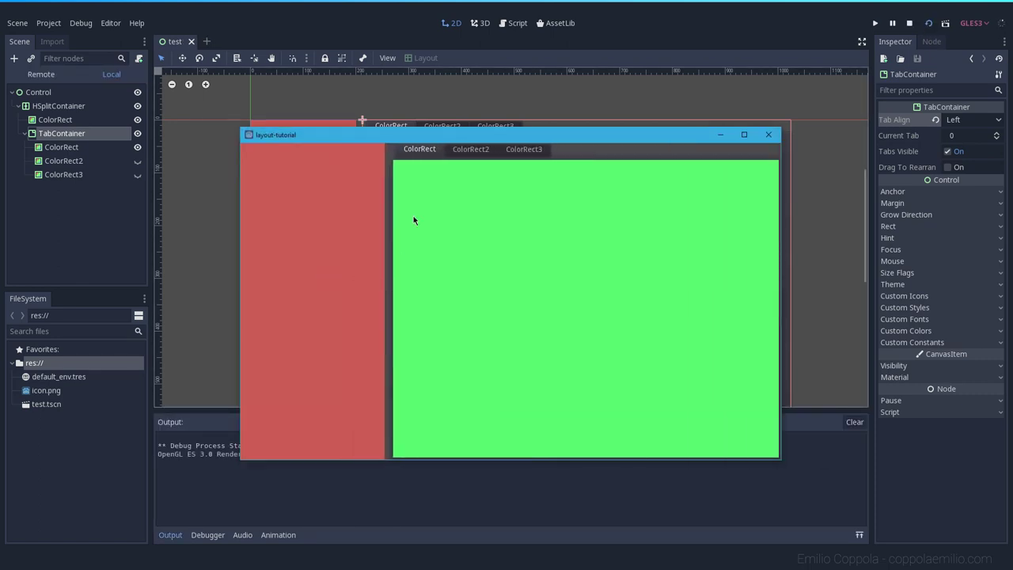
pyautogui.click(480, 156)
pyautogui.click(520, 152)
pyautogui.click(487, 155)
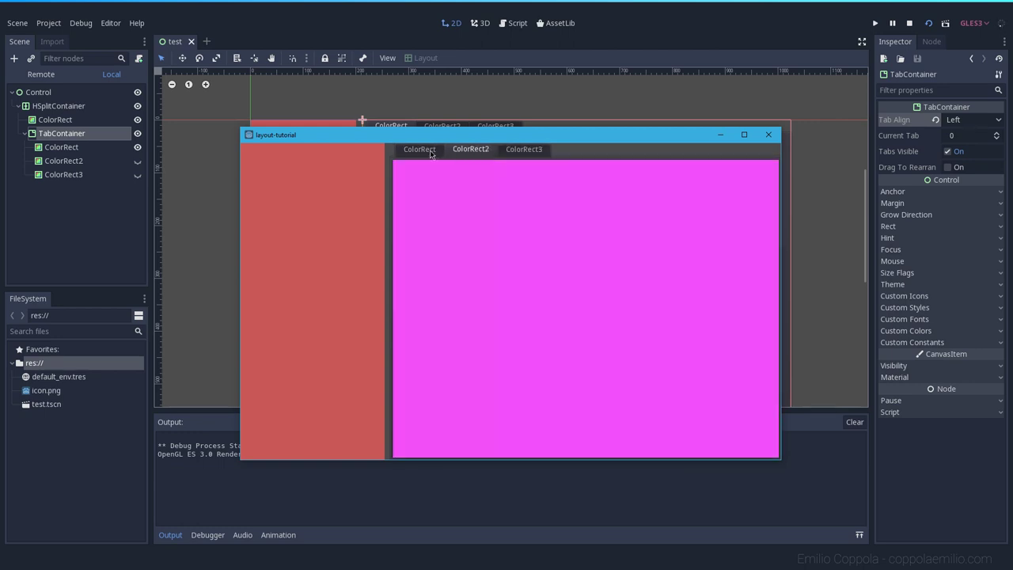
pyautogui.click(429, 152)
pyautogui.click(463, 154)
pyautogui.click(523, 153)
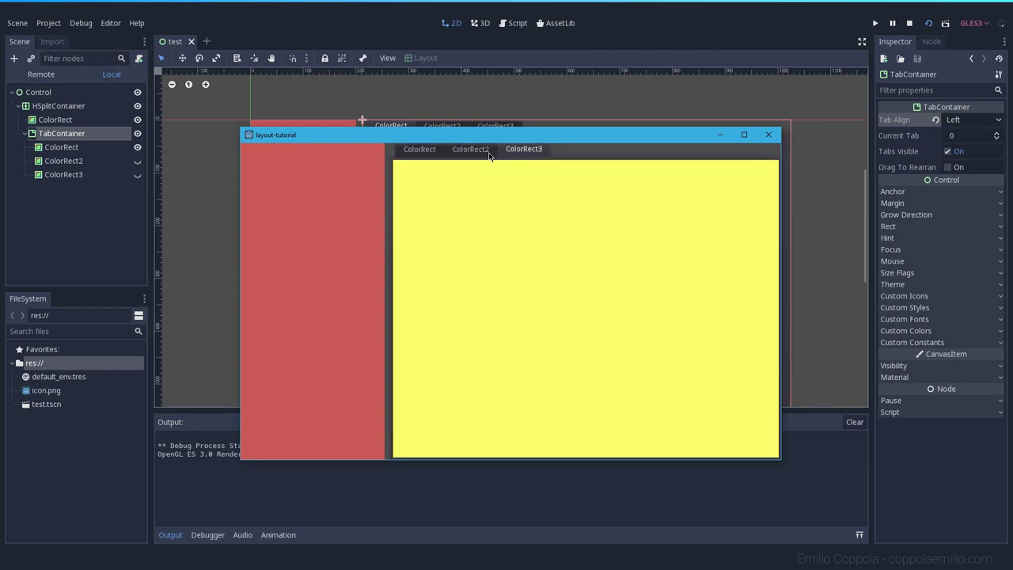
# - Cycle the tabs back to green, close the game window, and select the ColorRect node
pyautogui.click(491, 154)
pyautogui.click(431, 154)
pyautogui.click(485, 150)
pyautogui.click(420, 149)
pyautogui.click(475, 149)
pyautogui.click(420, 149)
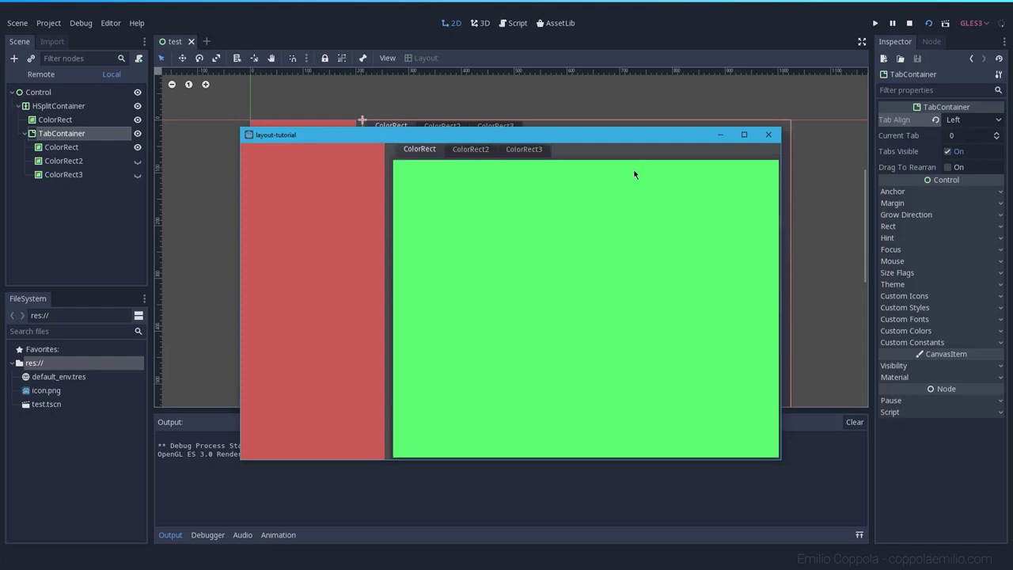
pyautogui.click(767, 134)
pyautogui.click(62, 131)
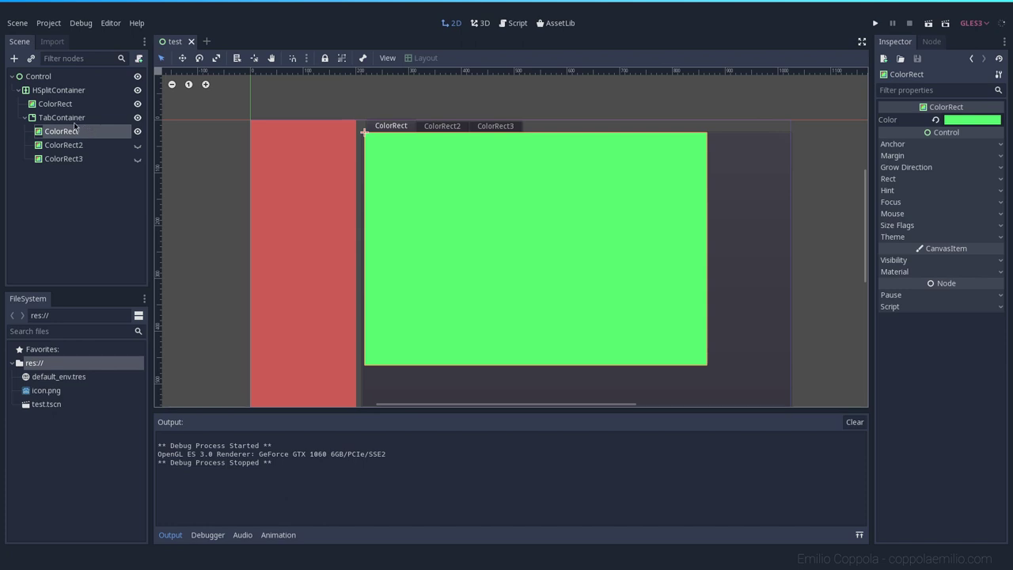
# - Add a GraphEdit child to TabContainer and move it above ColorRect as the first tab
pyautogui.rightClick(73, 121)
pyautogui.click(84, 133)
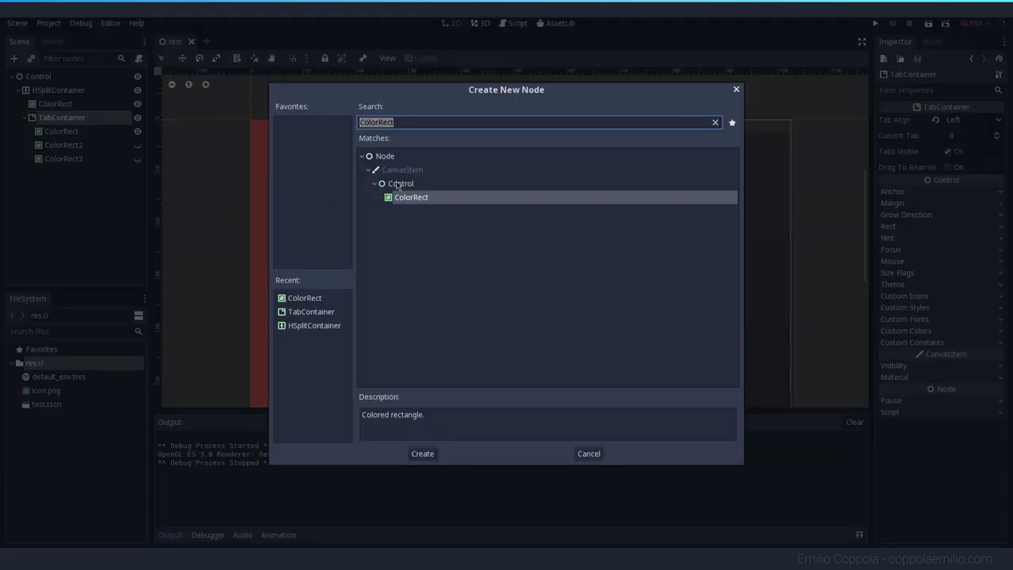
pyautogui.write('graph')
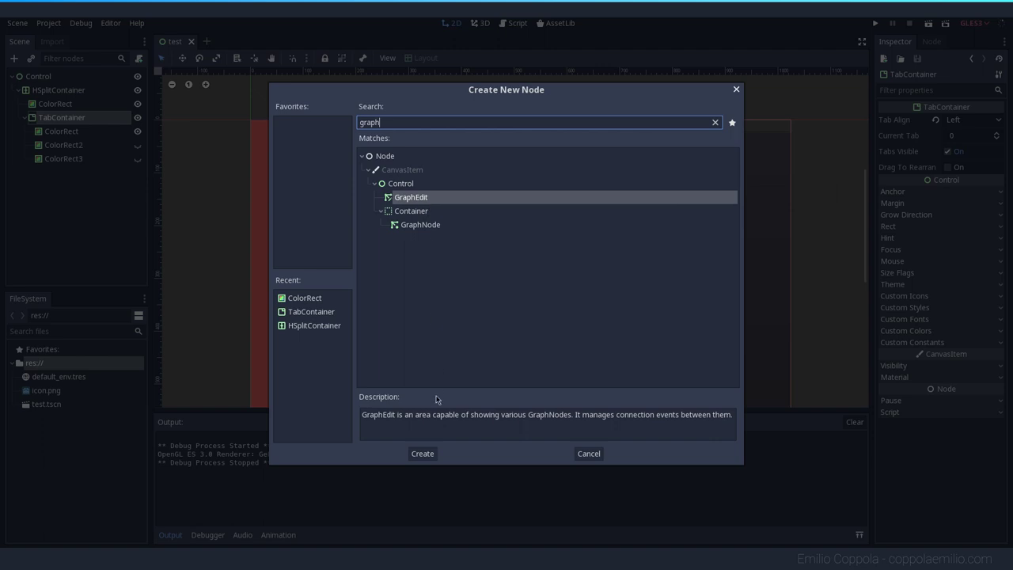
pyautogui.click(426, 455)
pyautogui.moveTo(61, 173); pyautogui.dragTo(76, 129)
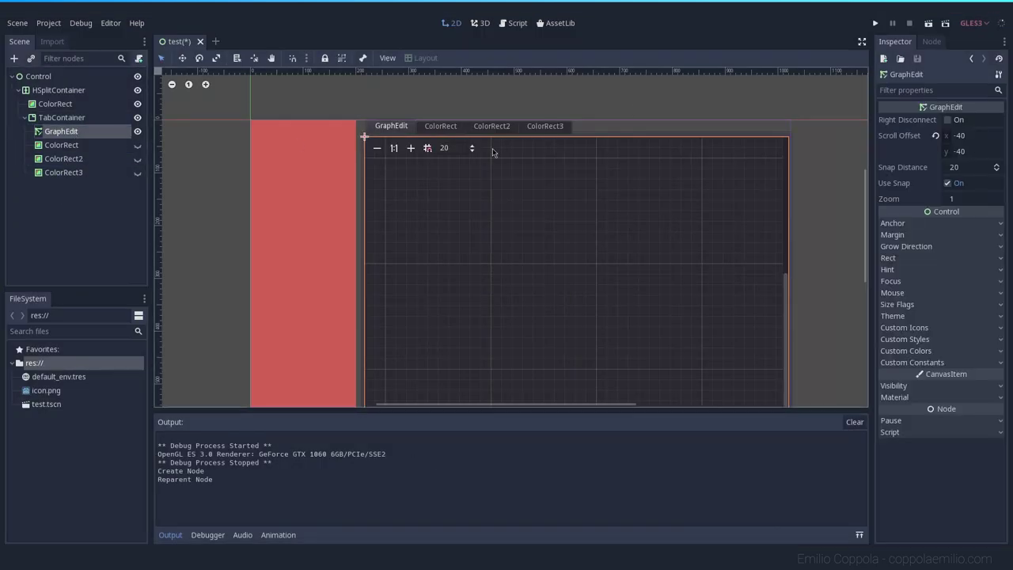
# - Save and run the scene, then click through the ColorRect tabs back to GraphEdit
pyautogui.scroll(-2, 456, 182)
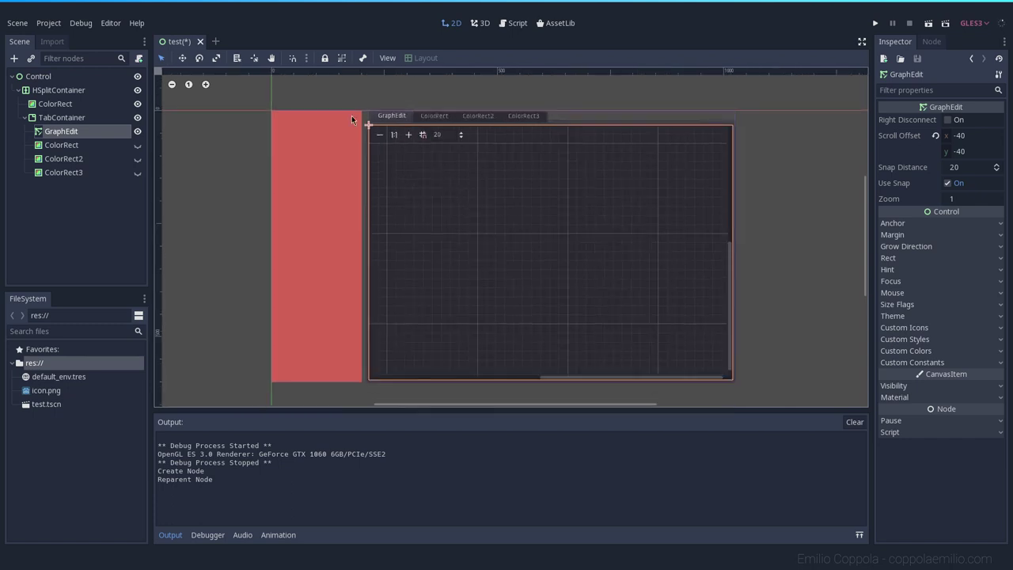
pyautogui.click(929, 23)
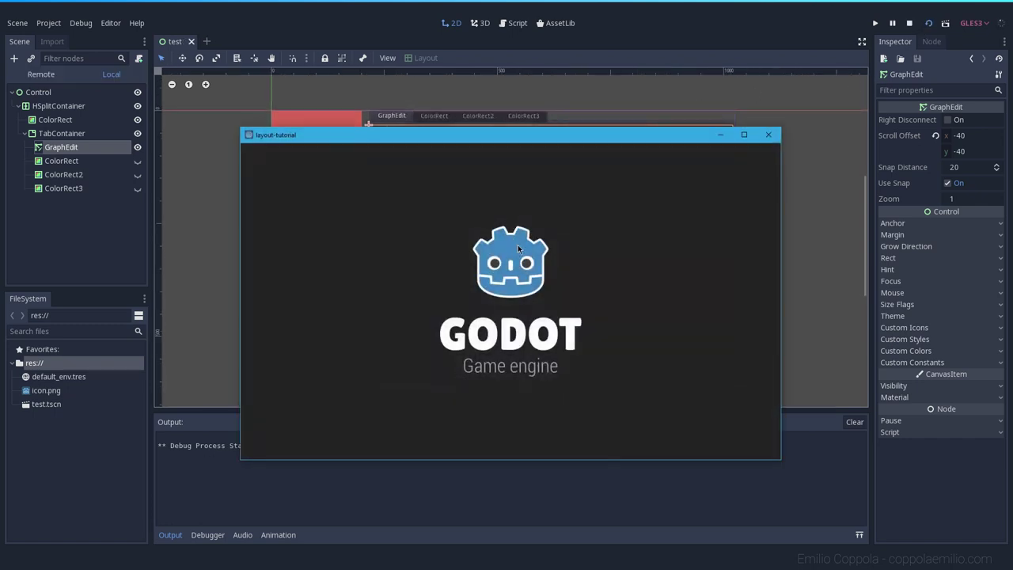
pyautogui.scroll(3, 620, 346)
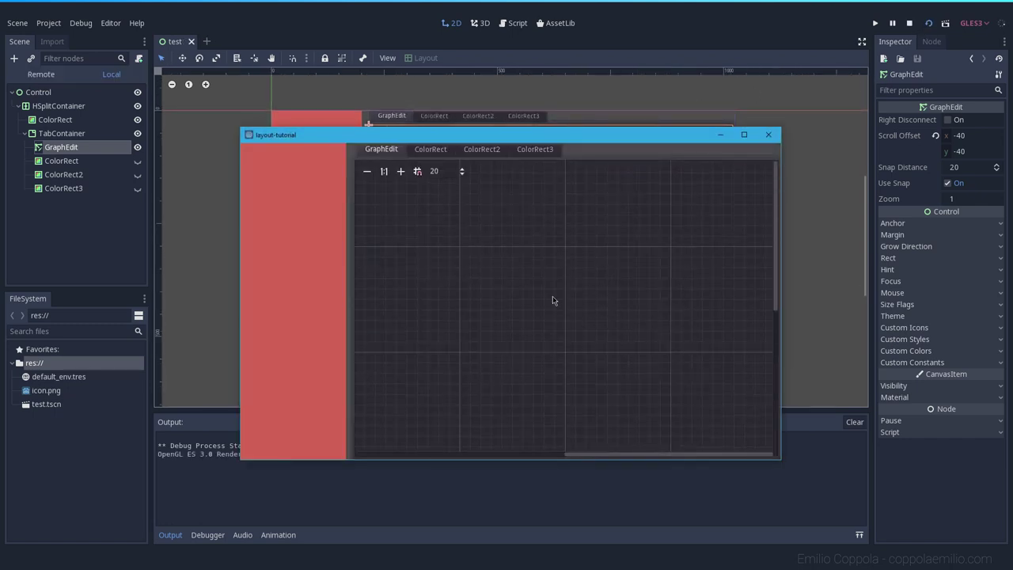
pyautogui.click(431, 148)
pyautogui.click(481, 149)
pyautogui.click(431, 149)
pyautogui.click(380, 149)
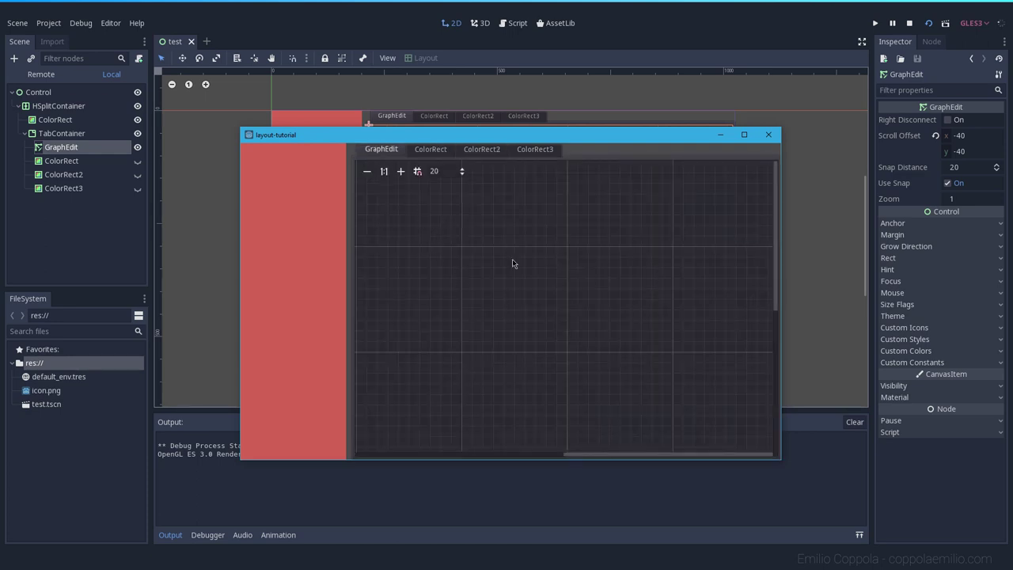
# - Move the split bar, stop the running scene, and select the TabContainer node
pyautogui.moveTo(344, 252); pyautogui.dragTo(300, 252)
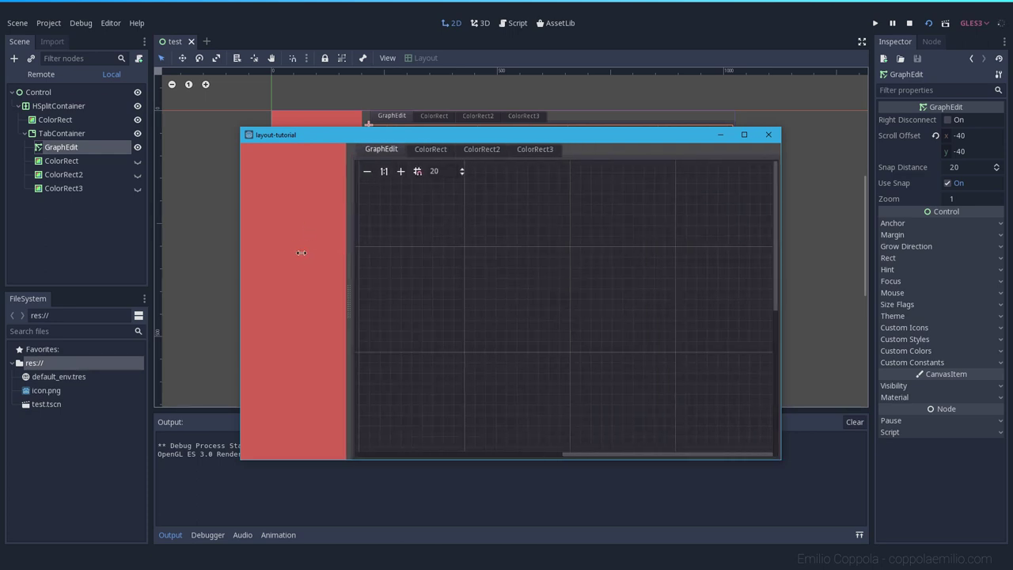
pyautogui.hotkey('alt', 'Tab')
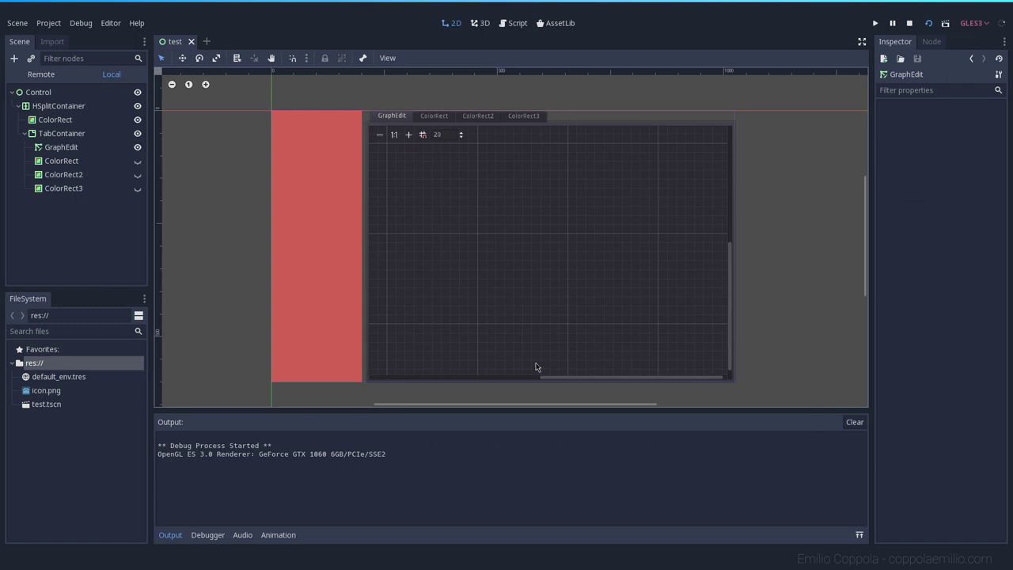
pyautogui.click(909, 24)
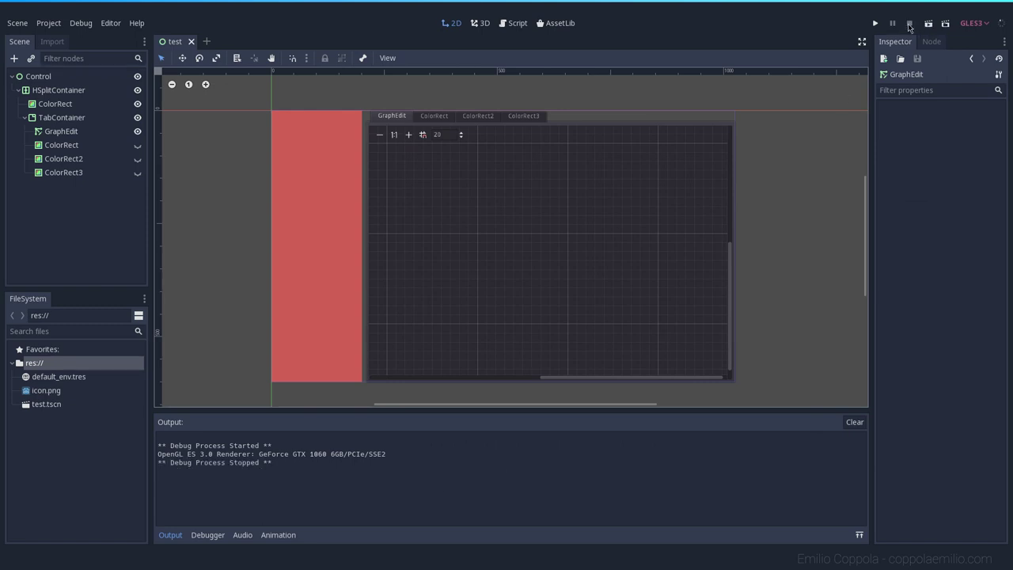
pyautogui.click(72, 122)
pyautogui.click(67, 104)
pyautogui.click(70, 119)
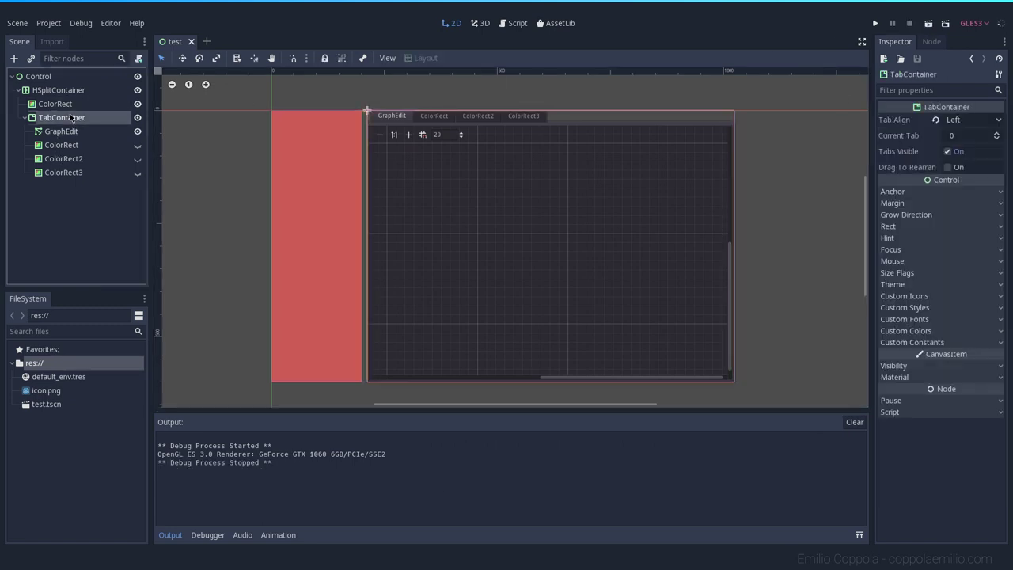
pyautogui.click(66, 107)
pyautogui.click(69, 117)
pyautogui.click(71, 92)
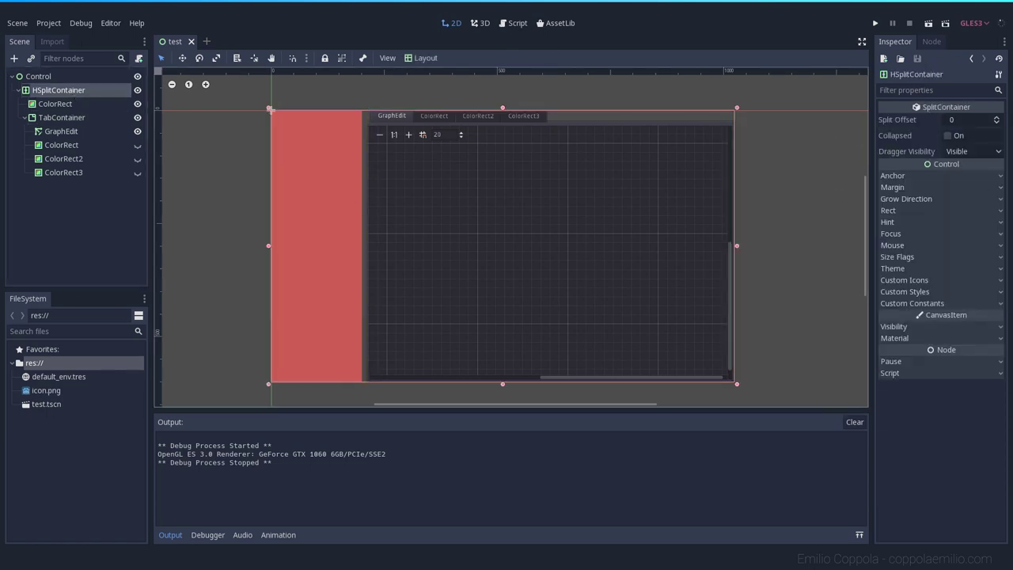
pyautogui.click(960, 152)
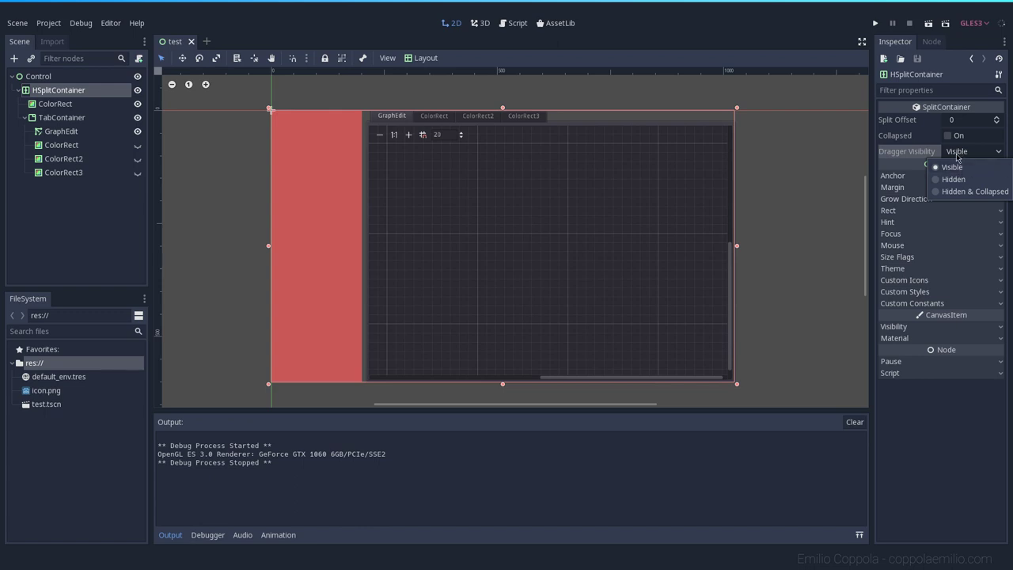
pyautogui.click(954, 178)
pyautogui.press('F6')
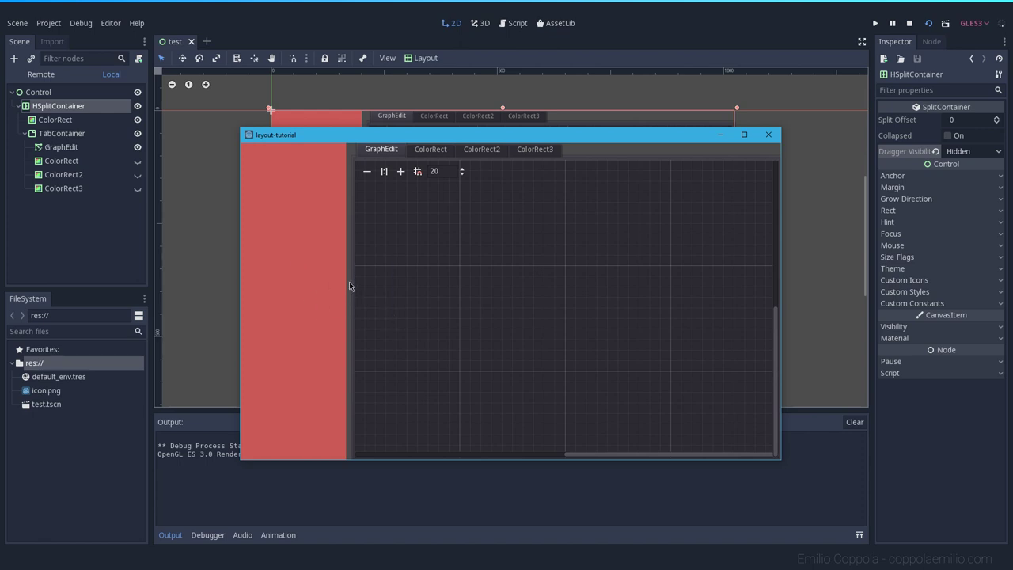
pyautogui.click(768, 134)
pyautogui.click(961, 151)
pyautogui.click(961, 192)
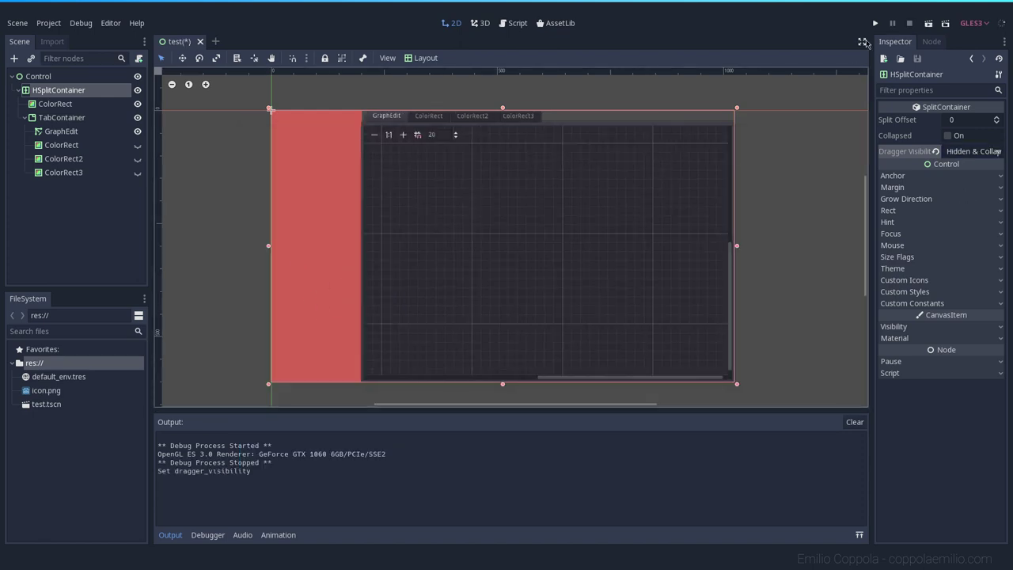
pyautogui.click(929, 23)
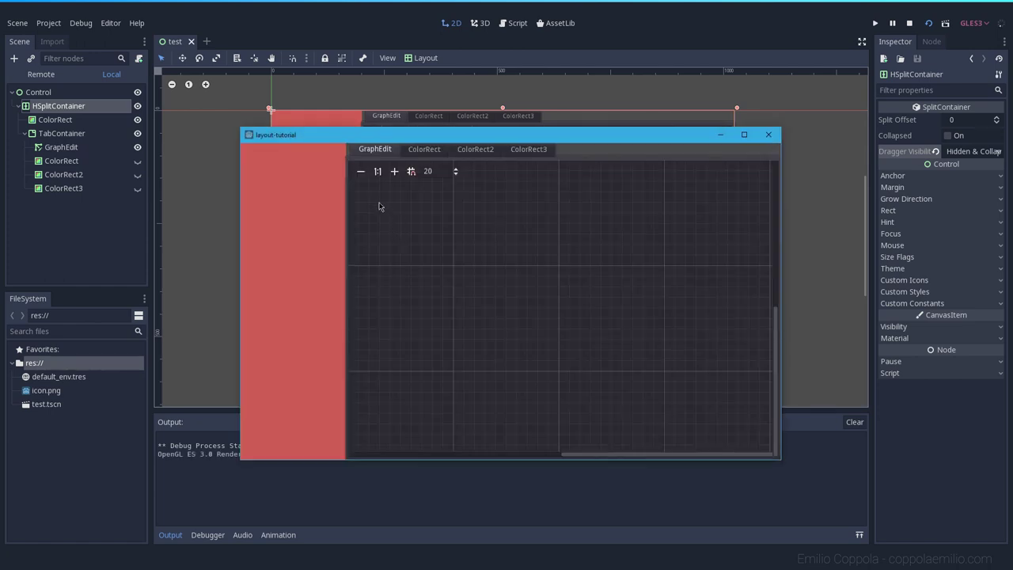
pyautogui.click(771, 137)
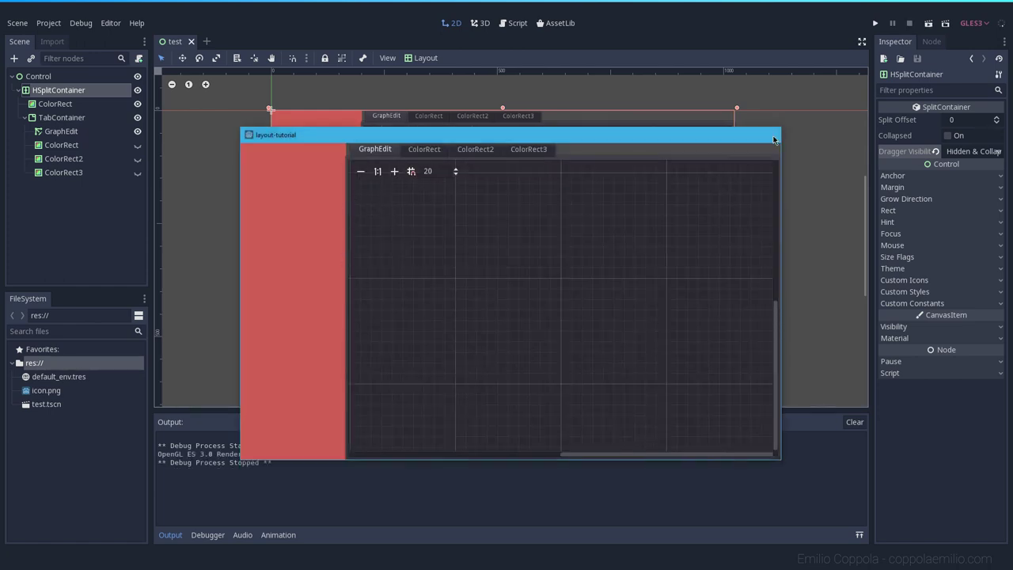
pyautogui.click(959, 152)
pyautogui.click(952, 163)
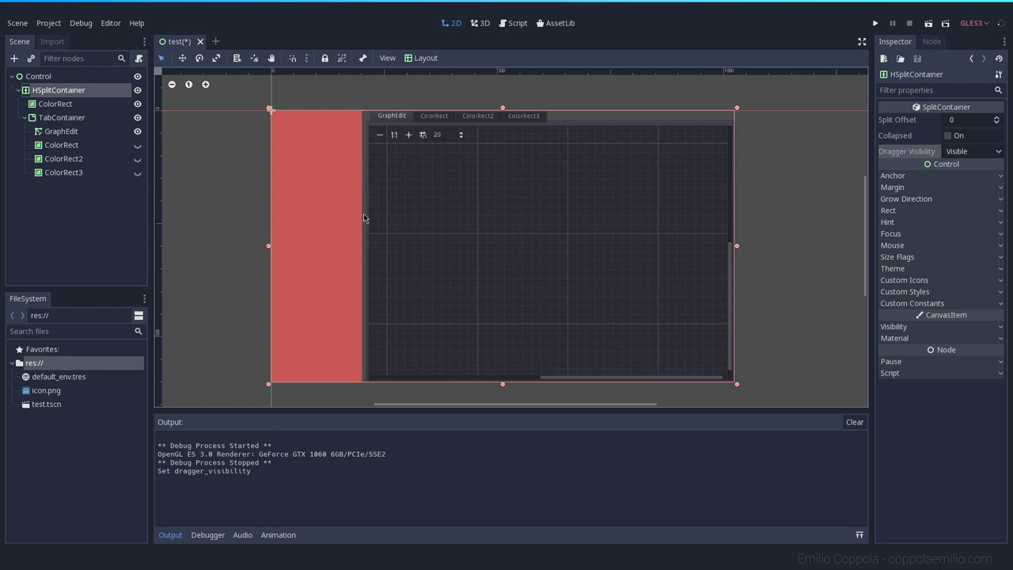
pyautogui.click(928, 23)
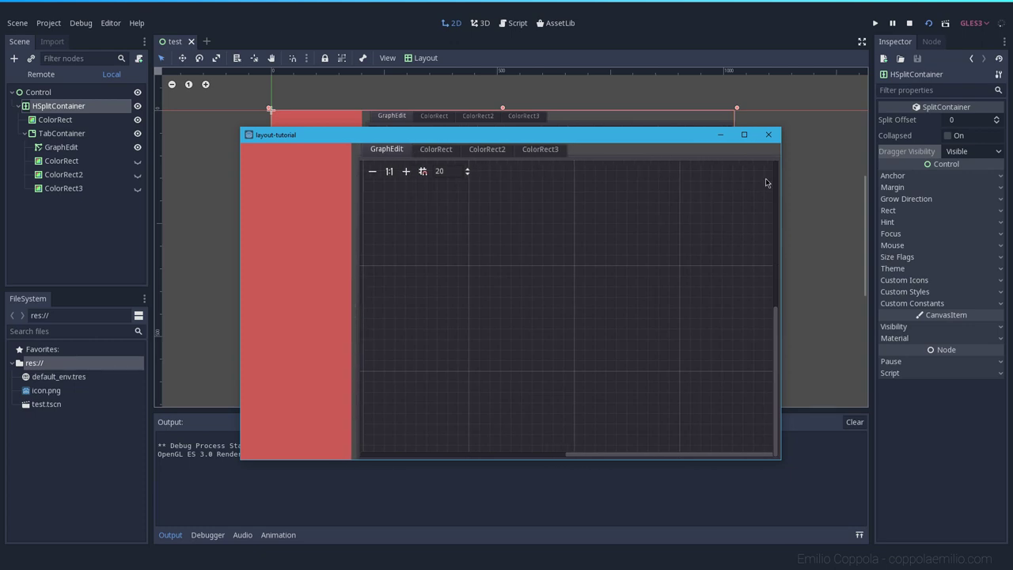
pyautogui.click(768, 135)
pyautogui.click(819, 204)
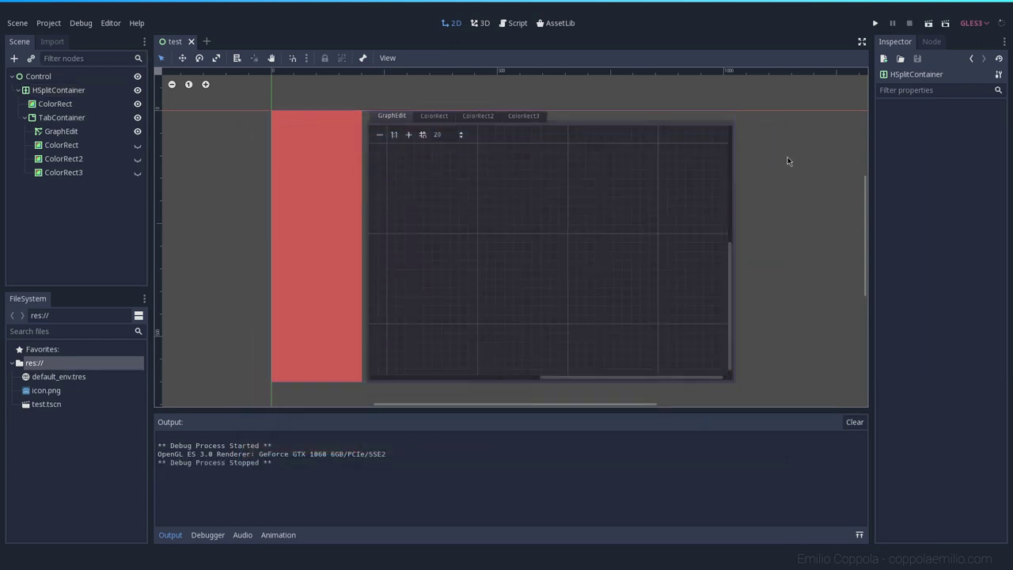
pyautogui.click(63, 92)
pyautogui.click(73, 119)
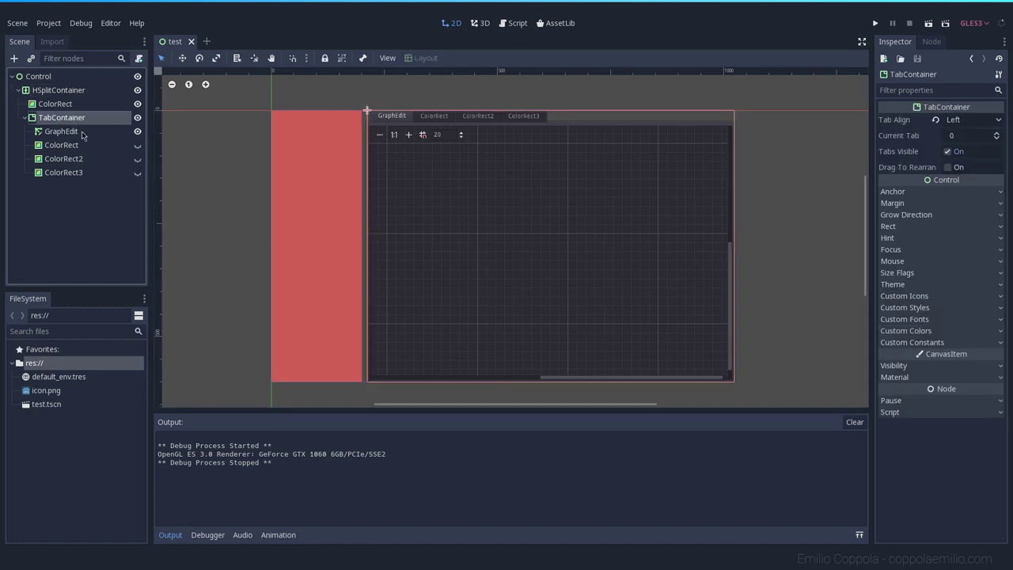
pyautogui.click(87, 131)
pyautogui.click(87, 122)
pyautogui.click(197, 159)
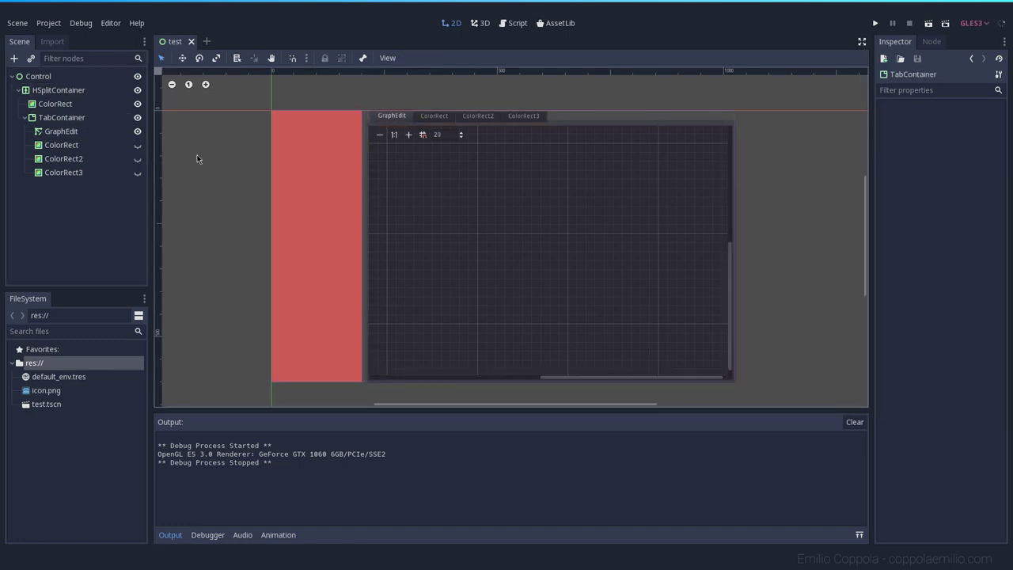